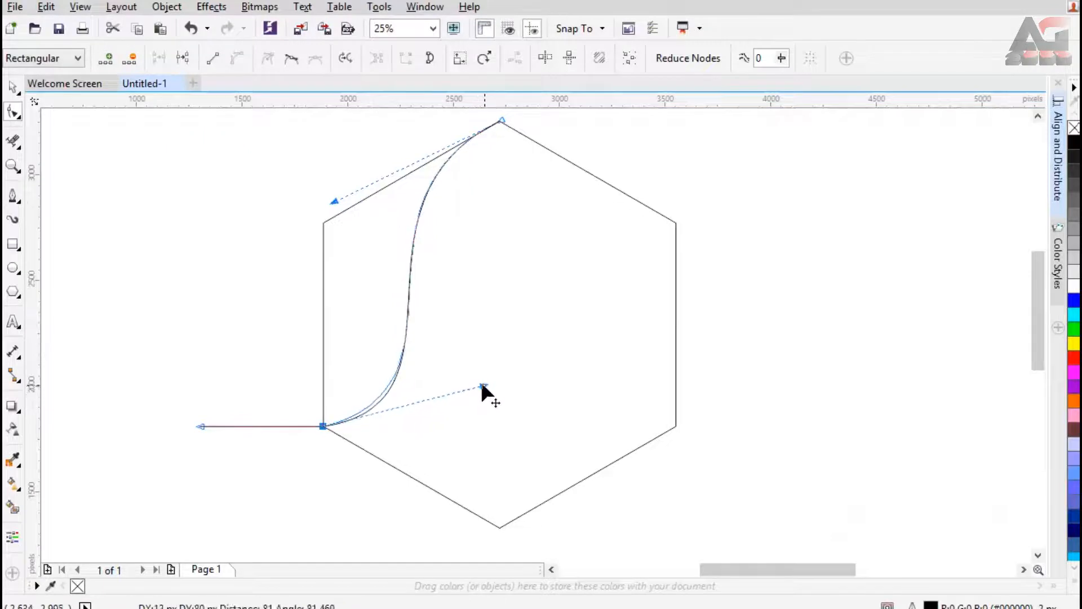
Step: Select the hexagon and open the Fillet/Scallop/Chamfer docker for it
click(259, 201)
click(12, 87)
click(496, 247)
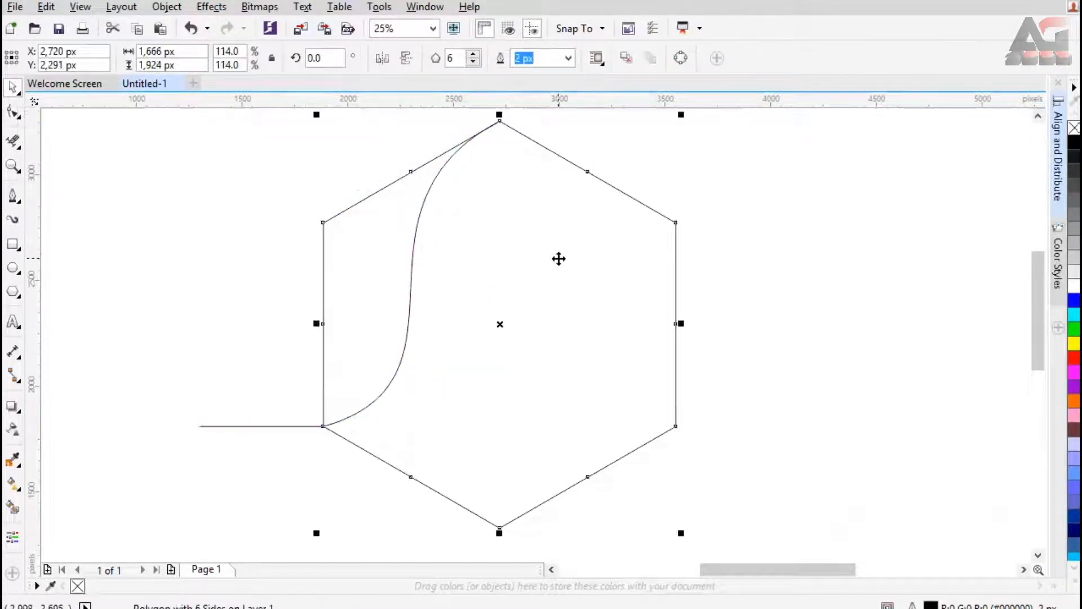
click(425, 6)
mouse_move(508, 229)
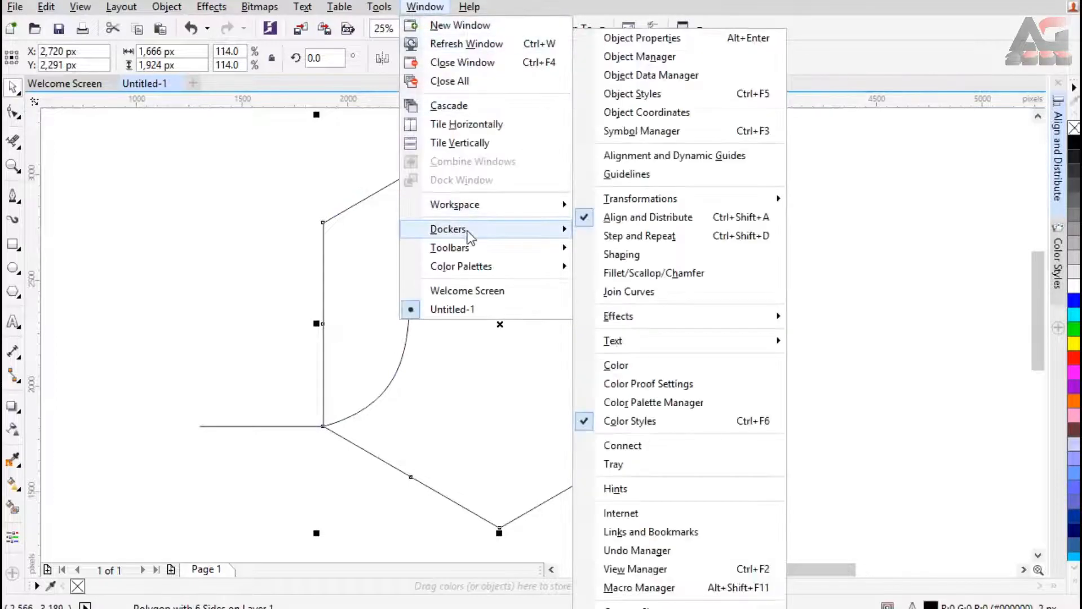
click(716, 276)
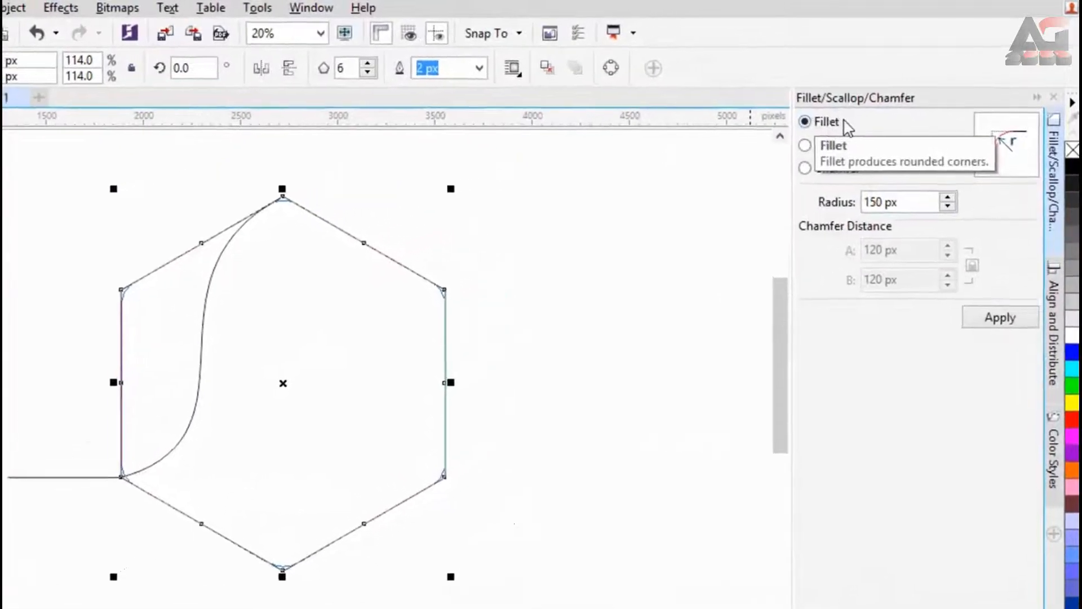
Step: Round all the hexagon's corners with a fillet radius of 160 px
click(948, 197)
click(947, 197)
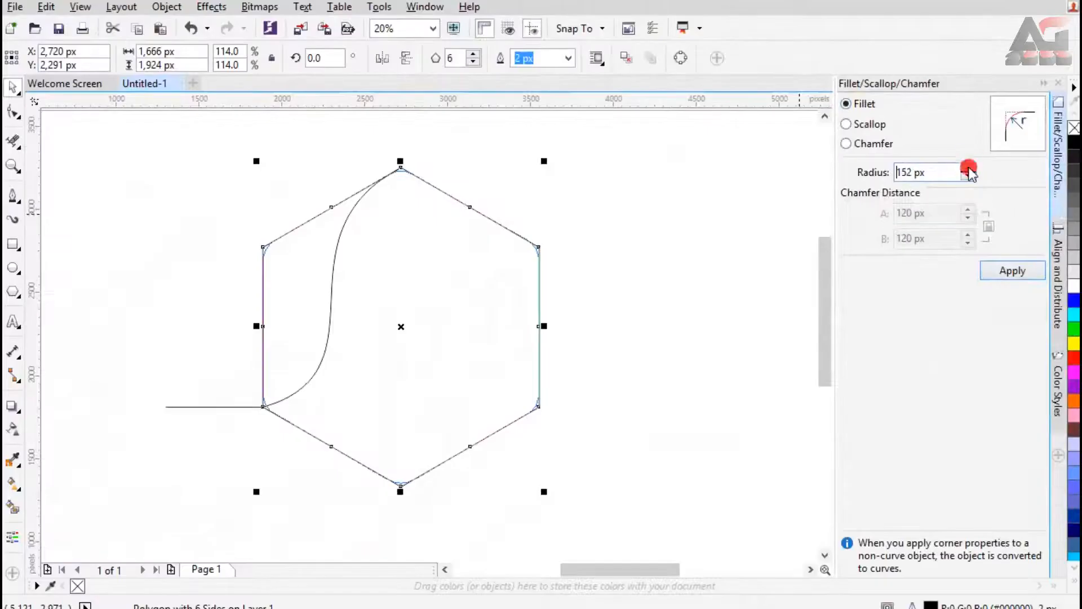
click(969, 168)
click(1012, 270)
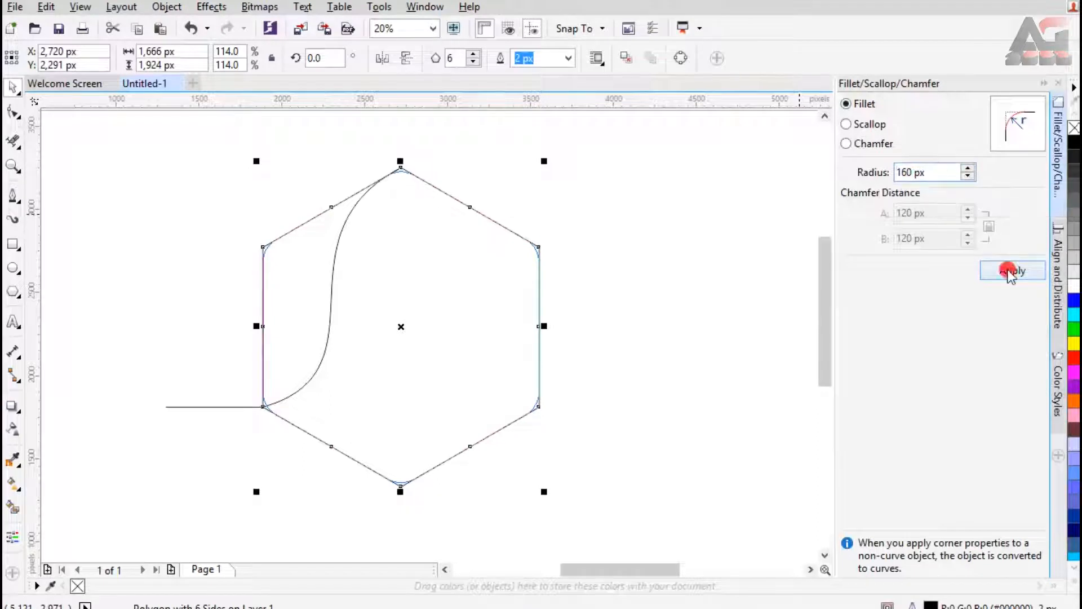
Step: Set the fillet radius to 150 px and apply it to the hexagon again
click(969, 169)
click(969, 176)
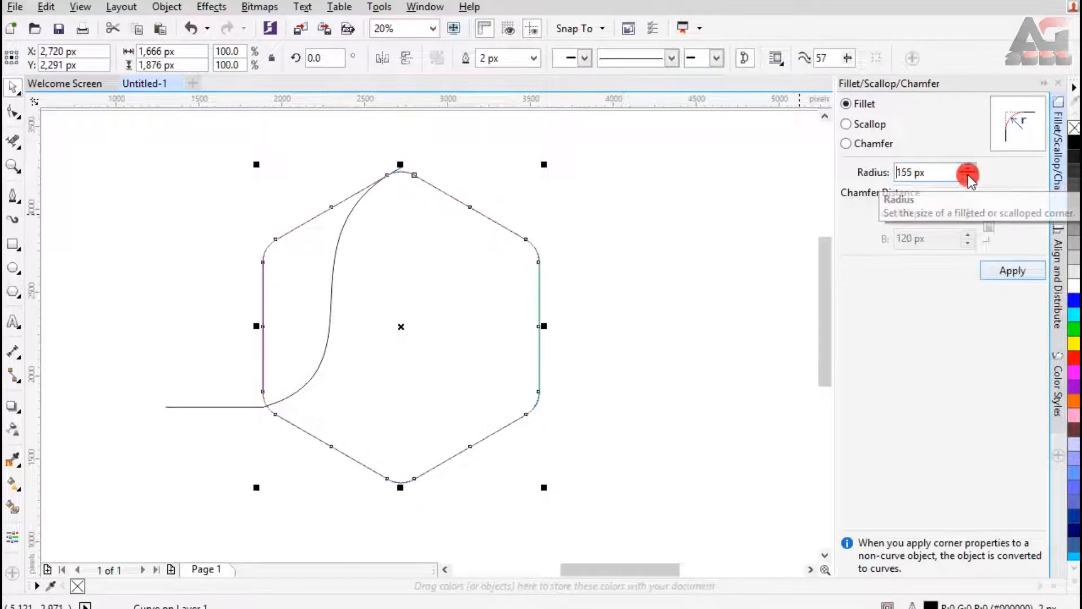
click(1007, 272)
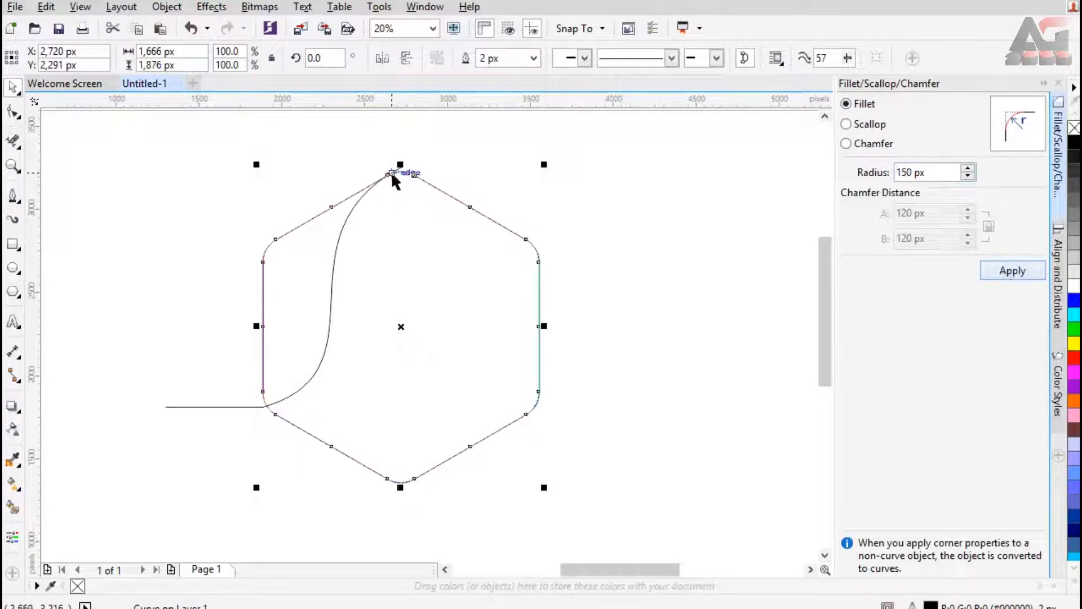
scroll(395, 179, up, 2)
scroll(479, 186, down, 2)
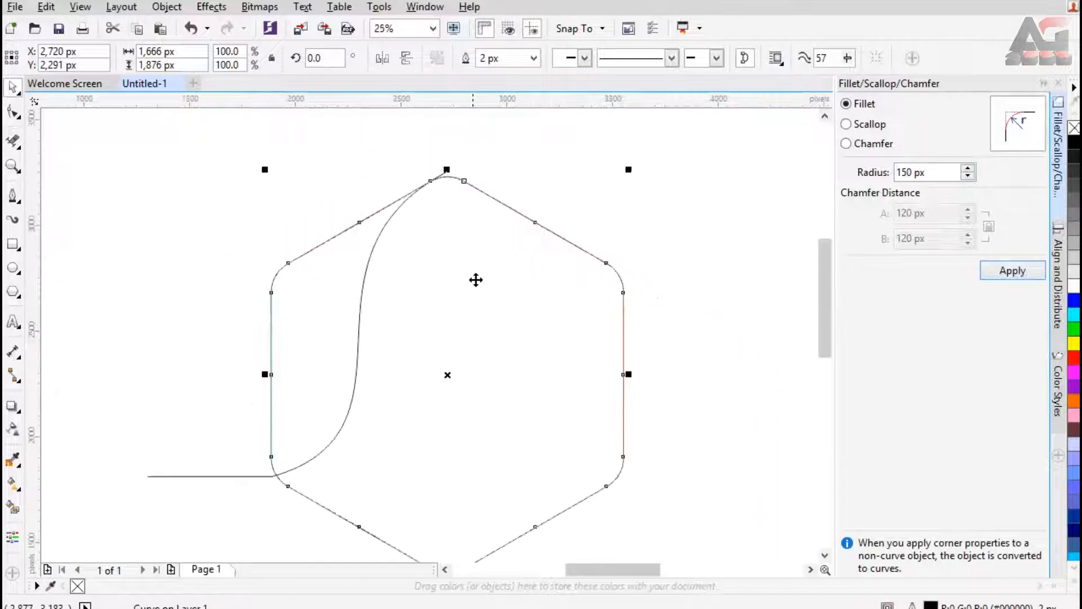
Step: Duplicate the rounded hexagon and move the copy up and left so its lower corner overlaps the original's upper-left part
click(708, 256)
click(475, 278)
key(ctrl+d)
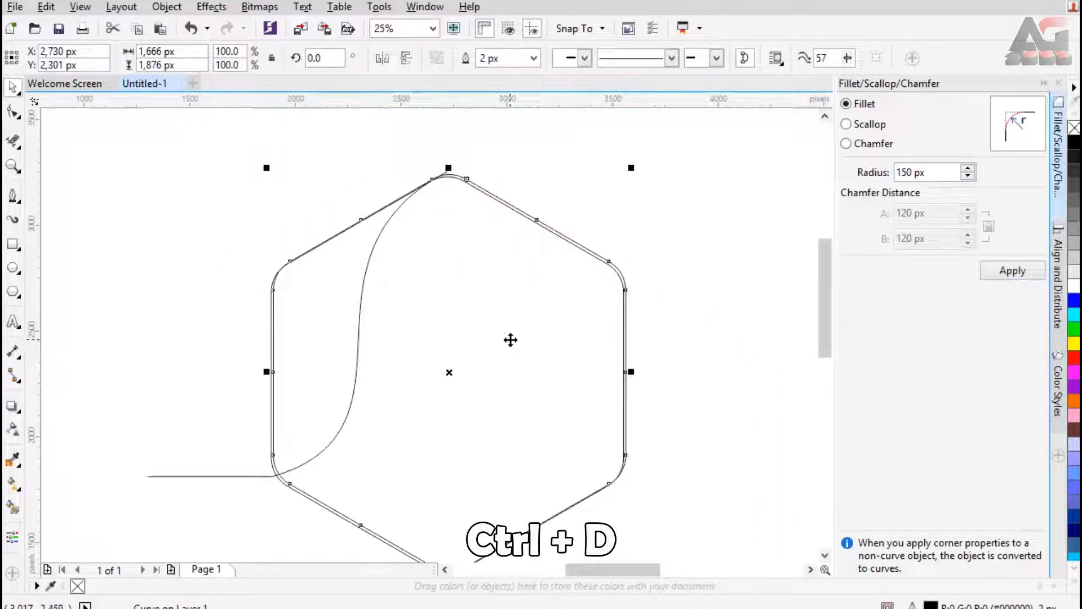
drag(534, 433, 356, 328)
drag(381, 270, 361, 235)
key(Left)
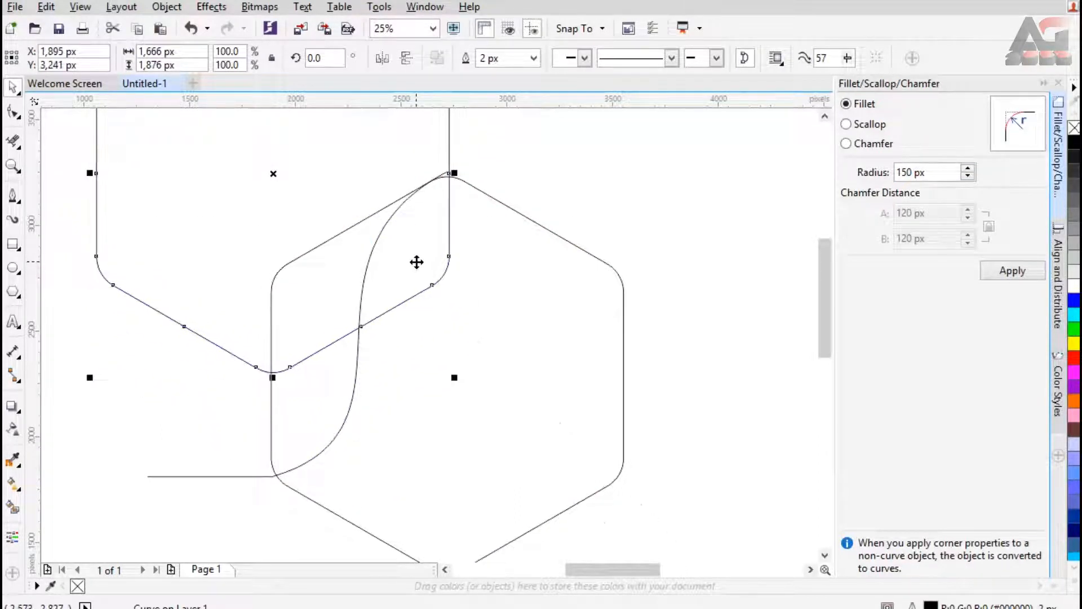
Step: Nudge the hexagon copy to X 1,815 px, Y 3,221 px so its right edge meets the curve near the original's apex
key(Down)
key(Down)
key(Left)
key(Left)
key(Left)
key(Left)
key(Left)
key(Left)
key(Left)
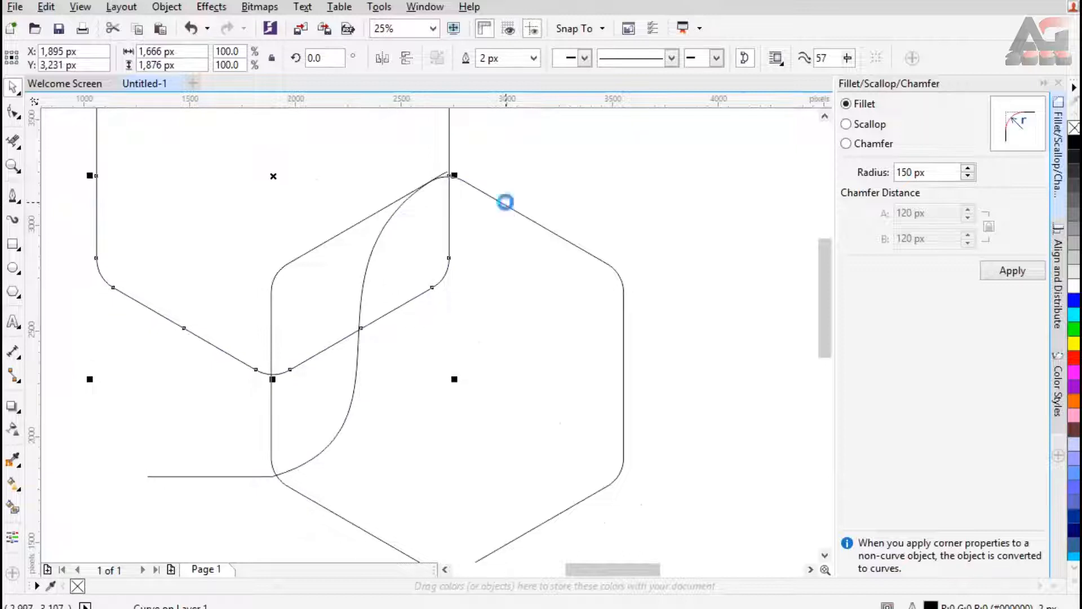
key(Left)
key(Left)
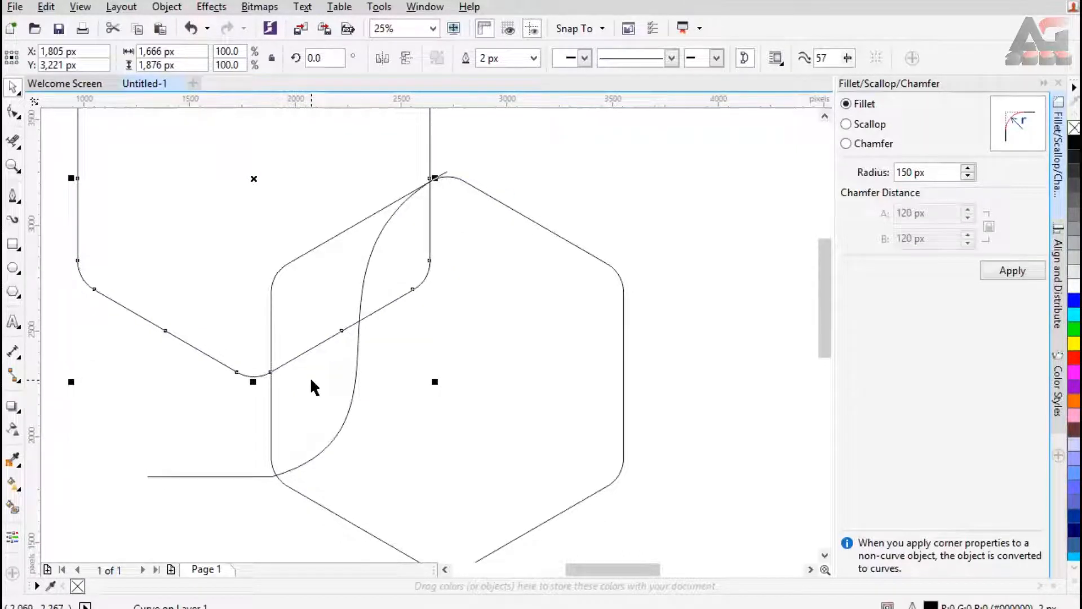
key(Right)
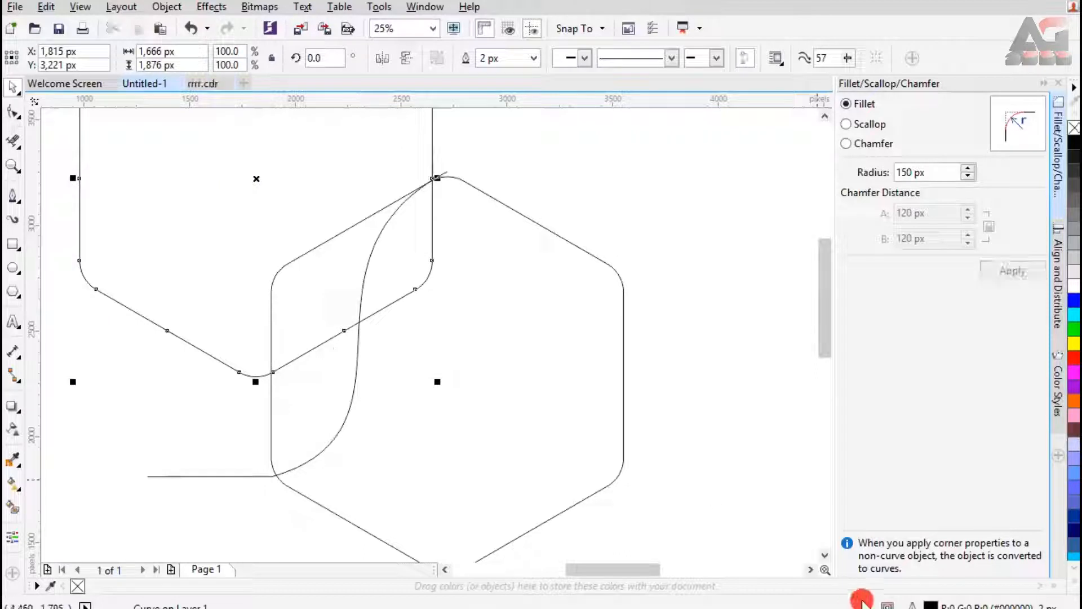
Step: Reshape the S-curve with the Shape tool by slightly adjusting the handles at its upper and lower nodes
click(13, 111)
click(418, 192)
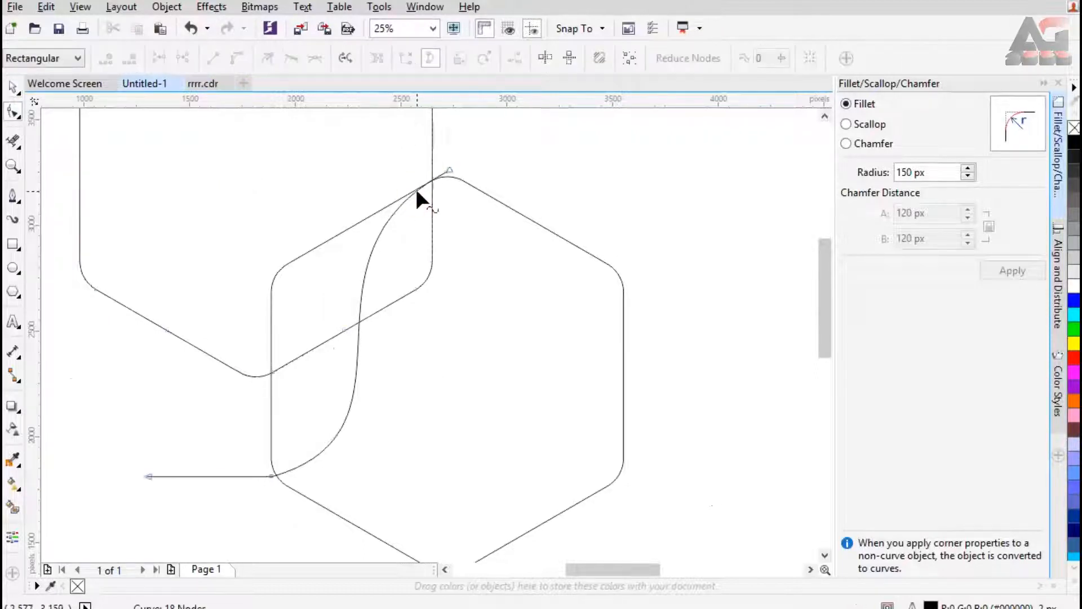
click(449, 171)
drag(283, 257, 277, 261)
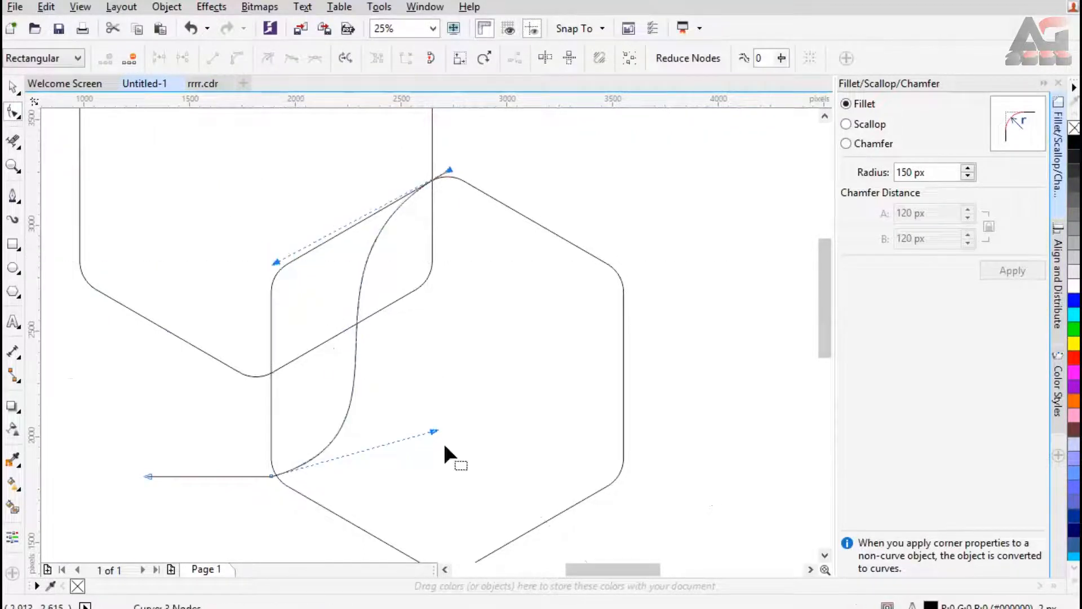
drag(433, 434, 432, 428)
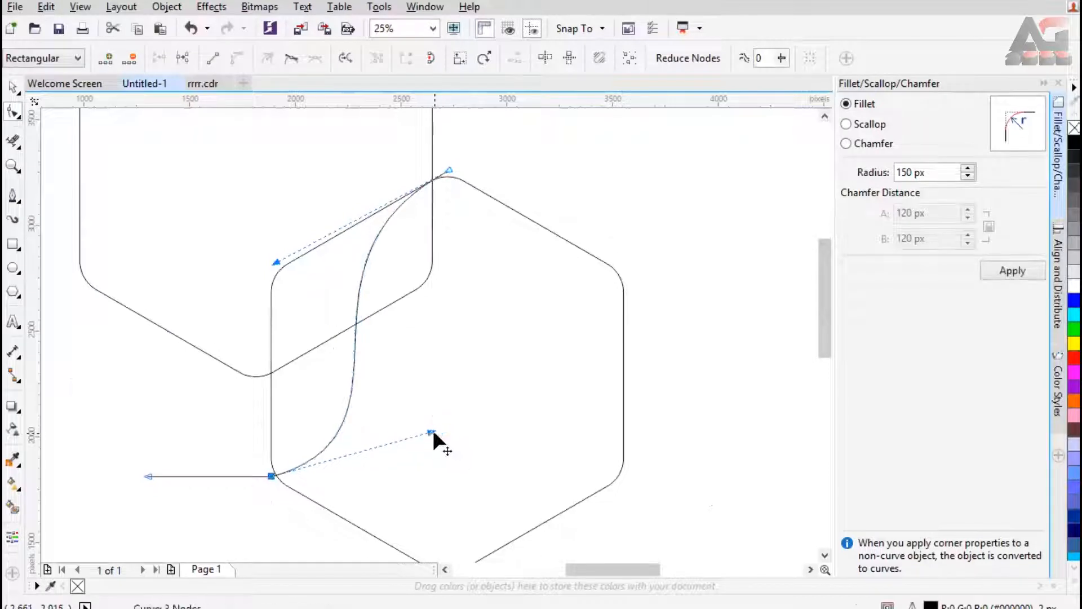
click(13, 87)
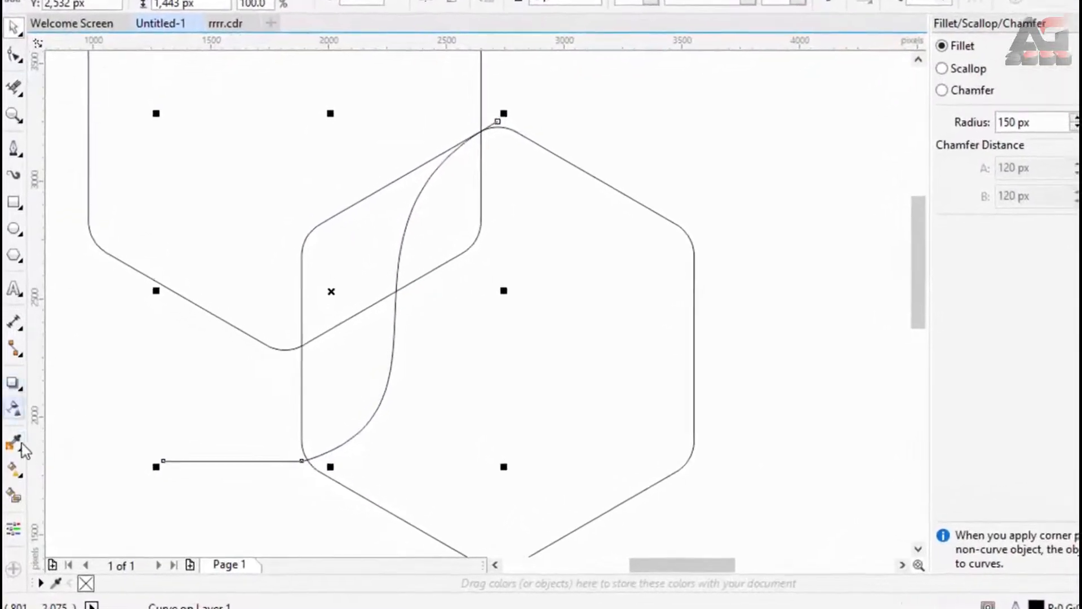
Step: Smart-fill the three adjoining regions between the hexagons and the S-curve with grey and no outline
click(14, 492)
click(402, 309)
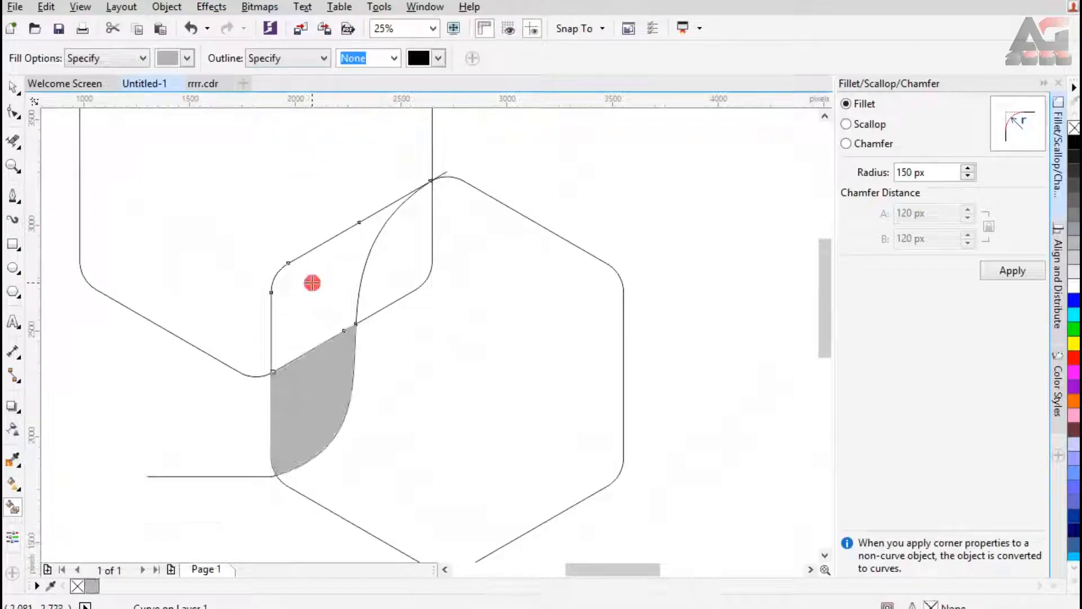
click(313, 283)
click(406, 273)
click(13, 87)
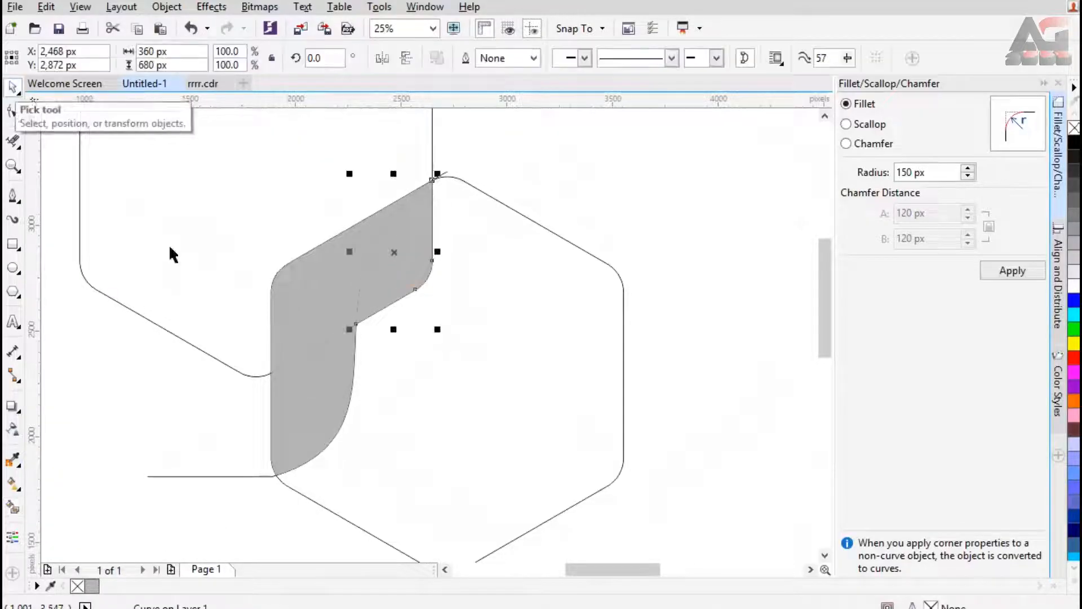
Step: Weld the two grey regions left of the S-curve into one shape
click(303, 395)
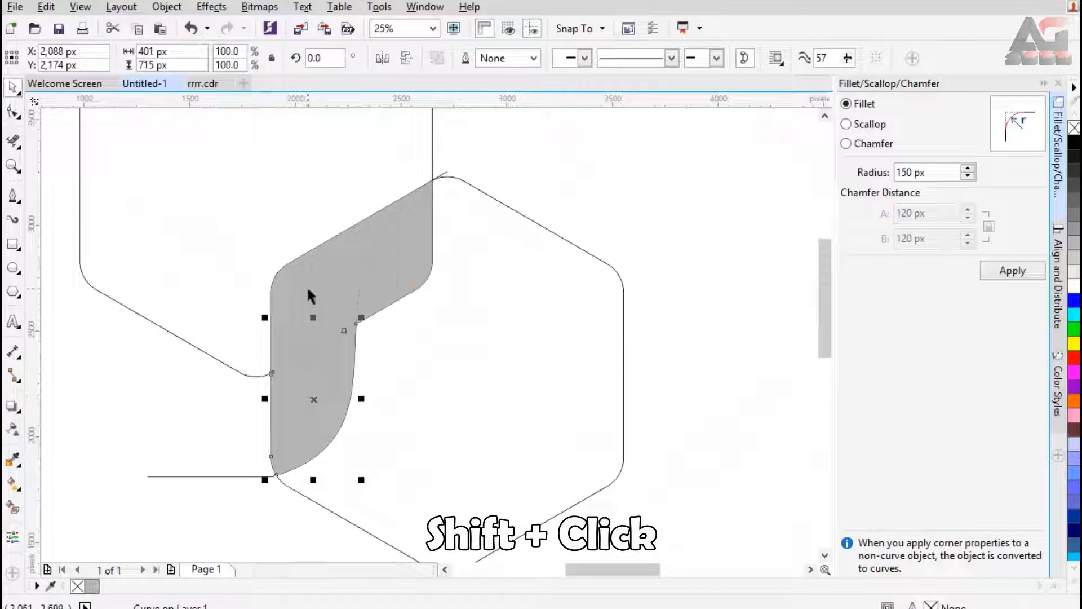
shift+click(308, 291)
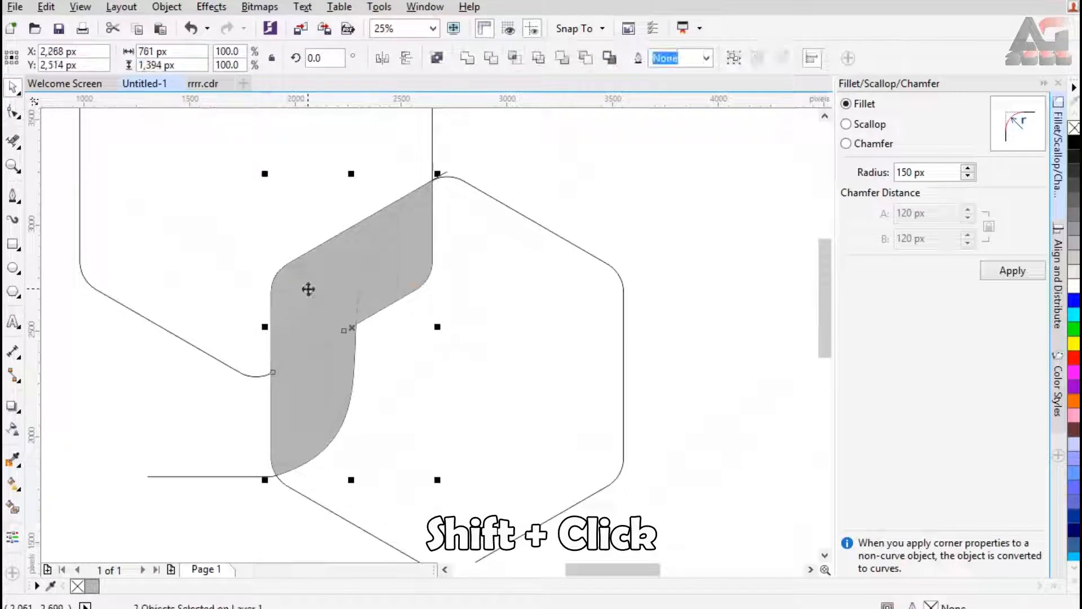
click(469, 60)
Step: Fill the small grey region right of the S-curve with a lighter grey
click(401, 275)
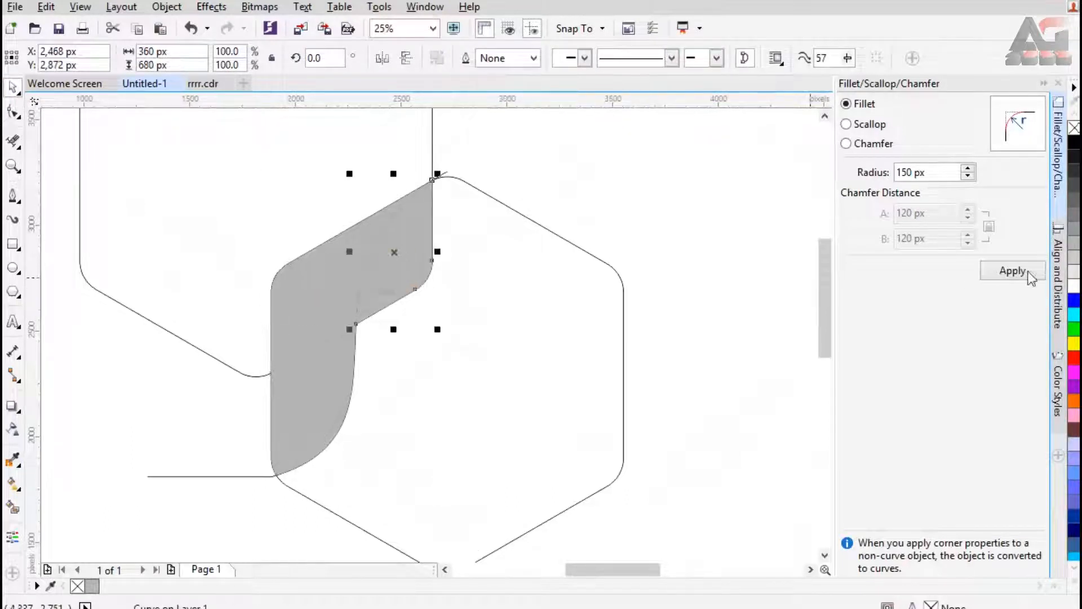
click(1074, 259)
click(610, 216)
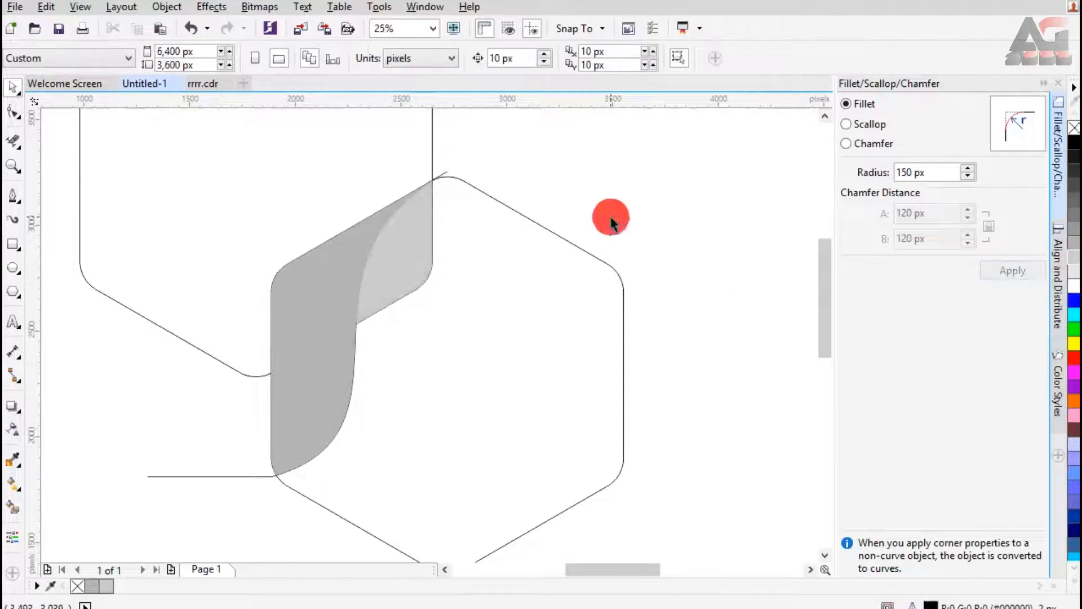
Step: Apply a linear gradient lengthwise along the welded shape with black at both ends and a white middle node
click(324, 382)
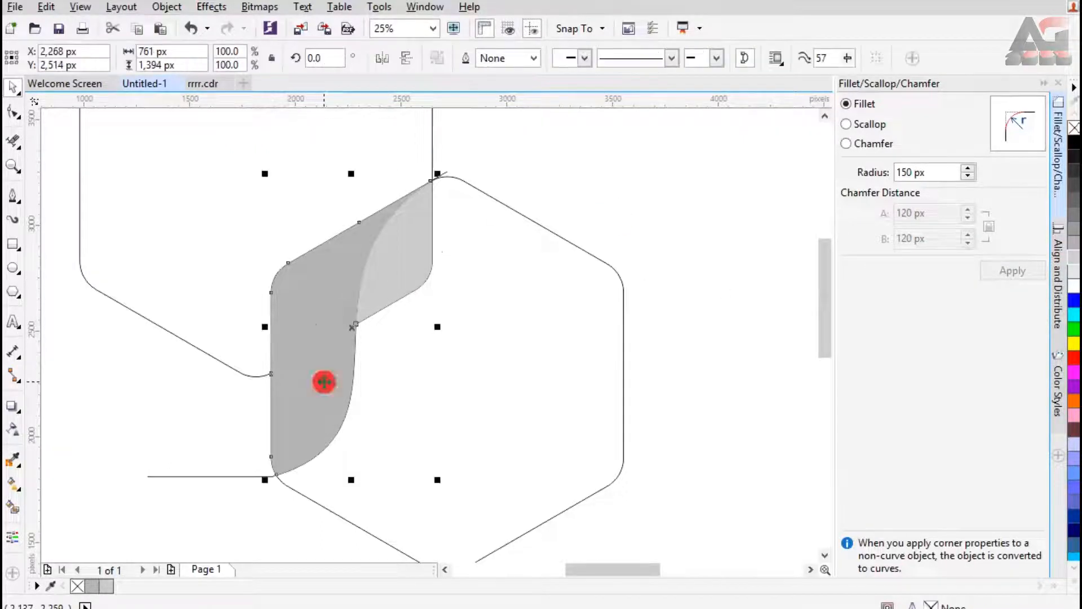
click(14, 487)
drag(286, 434, 379, 221)
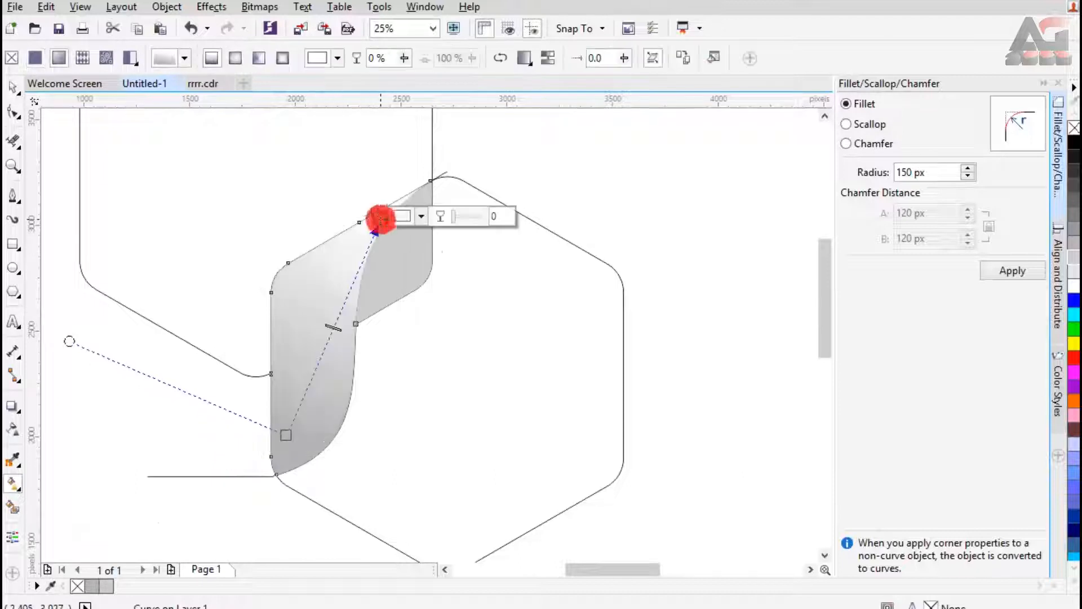
click(1074, 141)
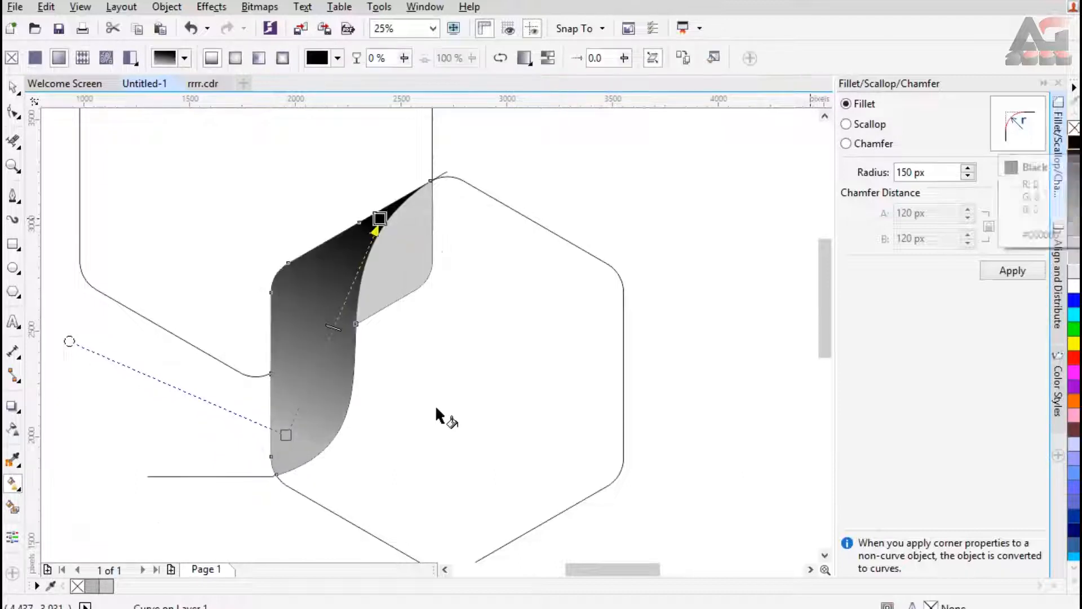
click(286, 435)
click(1075, 152)
click(337, 318)
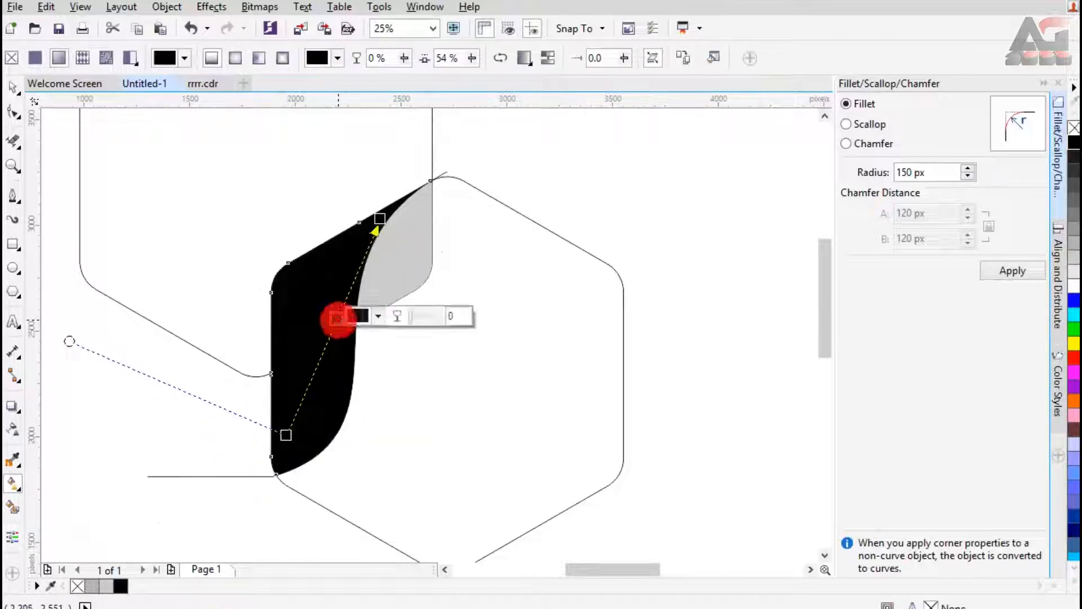
click(1074, 274)
Step: Reposition the welded shape's gradient ends beyond its tips and shift the white node up to the bend
drag(286, 435, 288, 458)
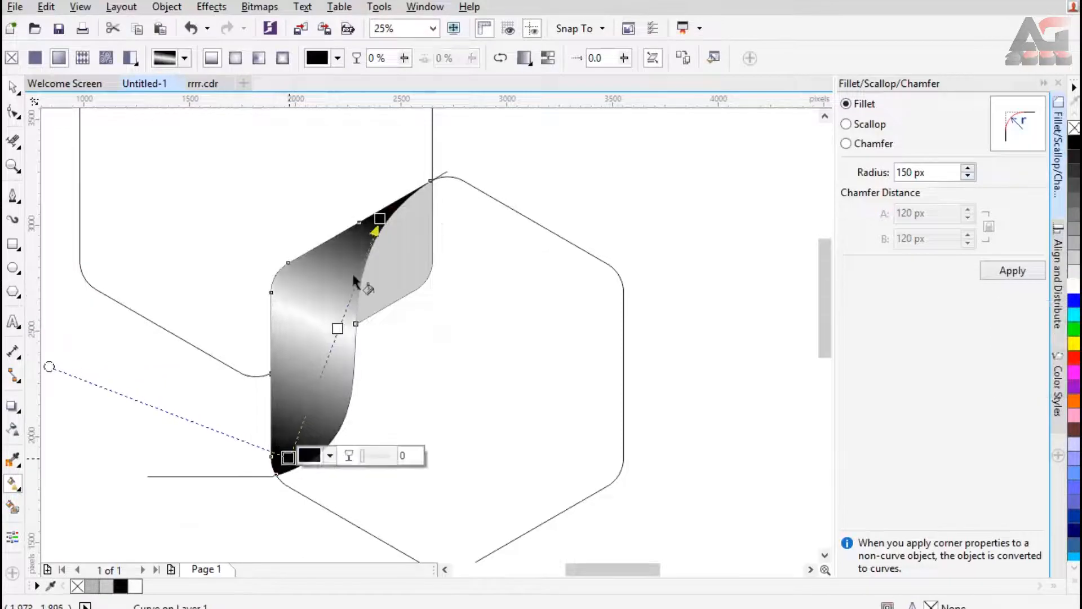
drag(380, 218, 380, 202)
drag(337, 319, 349, 286)
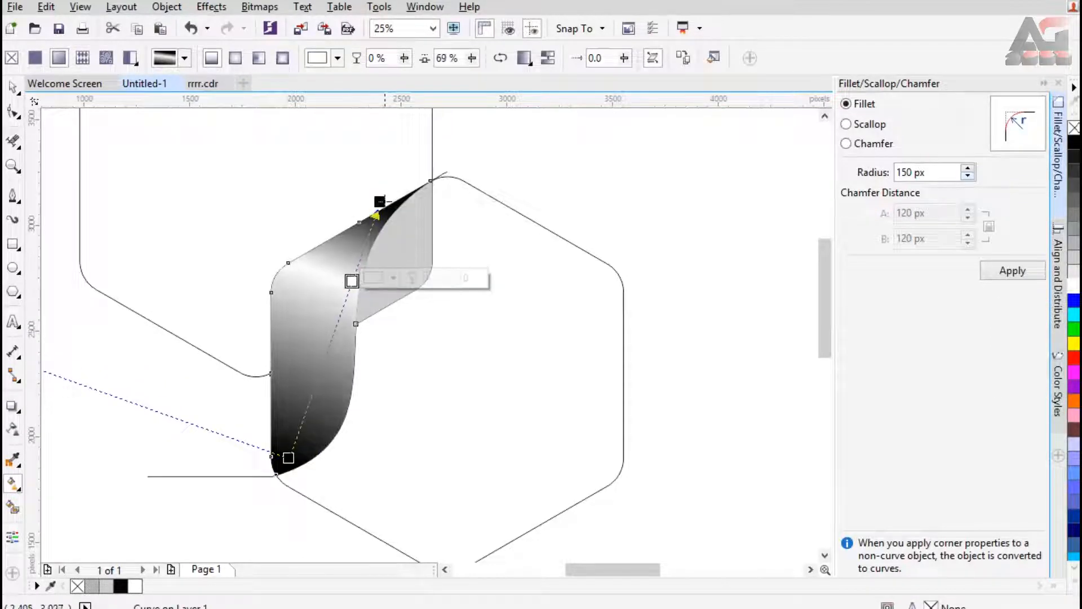
drag(380, 202, 347, 195)
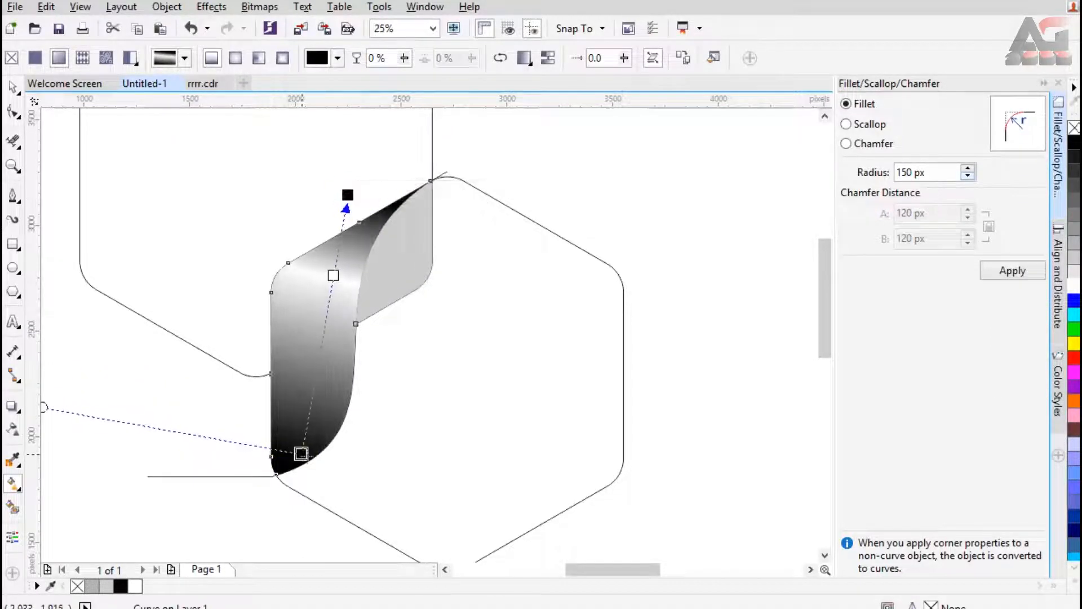
drag(288, 458, 294, 460)
Step: Recolour the middle gradient node of the welded shape cyan and shift the gradient's upper end slightly right
click(331, 277)
drag(331, 277, 331, 279)
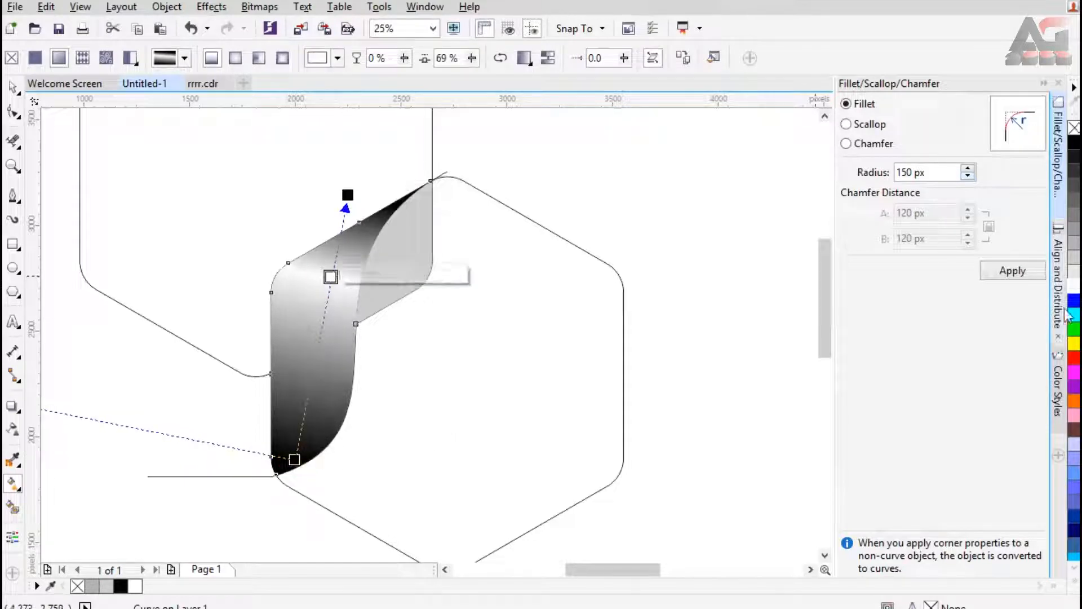
click(1074, 314)
drag(347, 196, 360, 193)
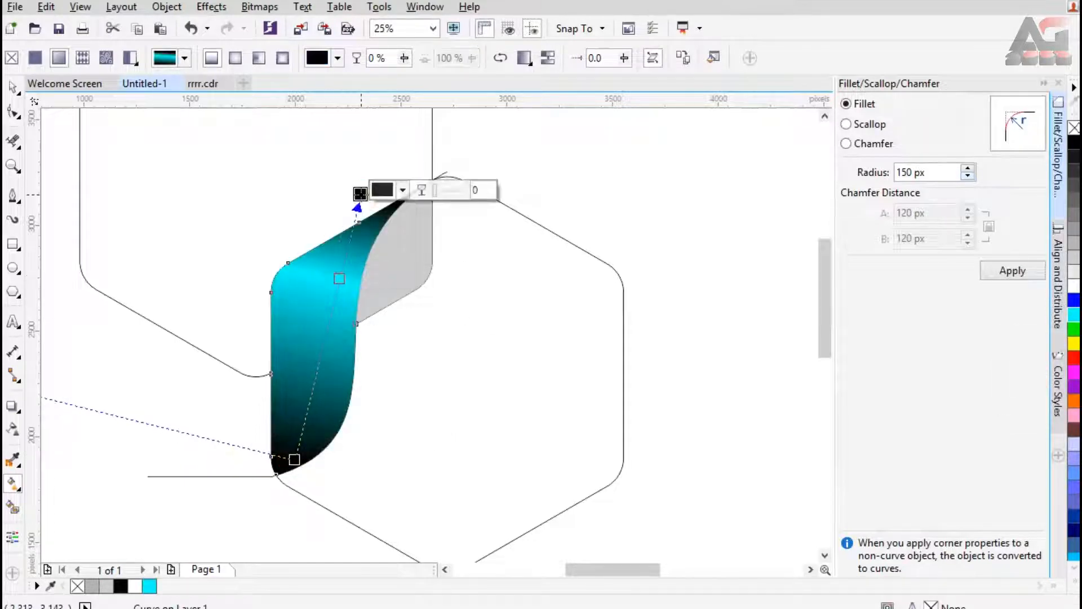
Step: Apply a linear gradient across the small region right of the S-curve, from black at the curve to cyan outside
click(399, 258)
drag(372, 276, 470, 254)
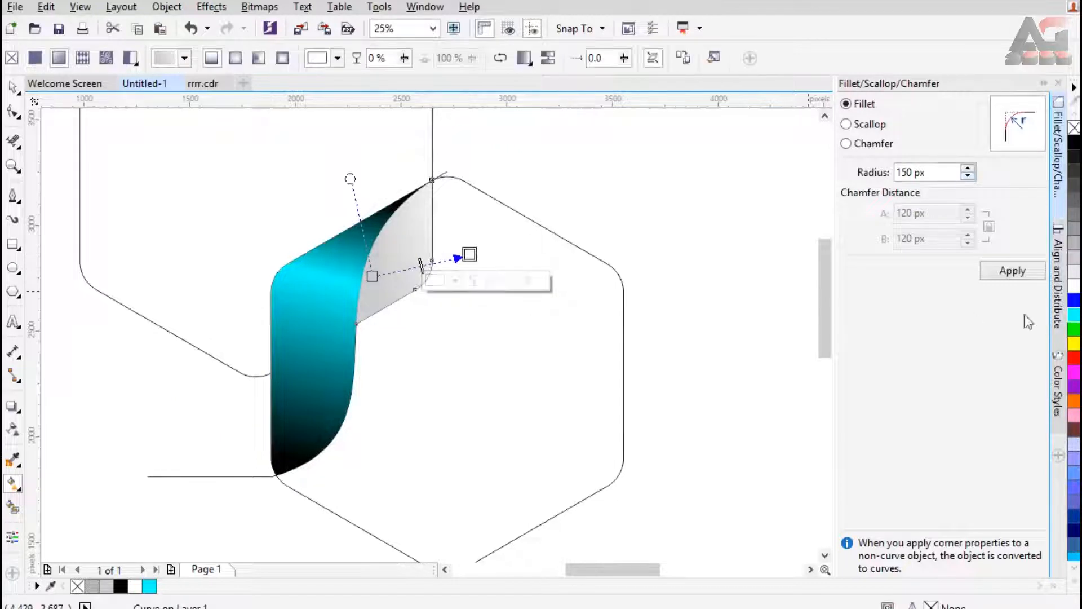
click(1074, 313)
click(1075, 144)
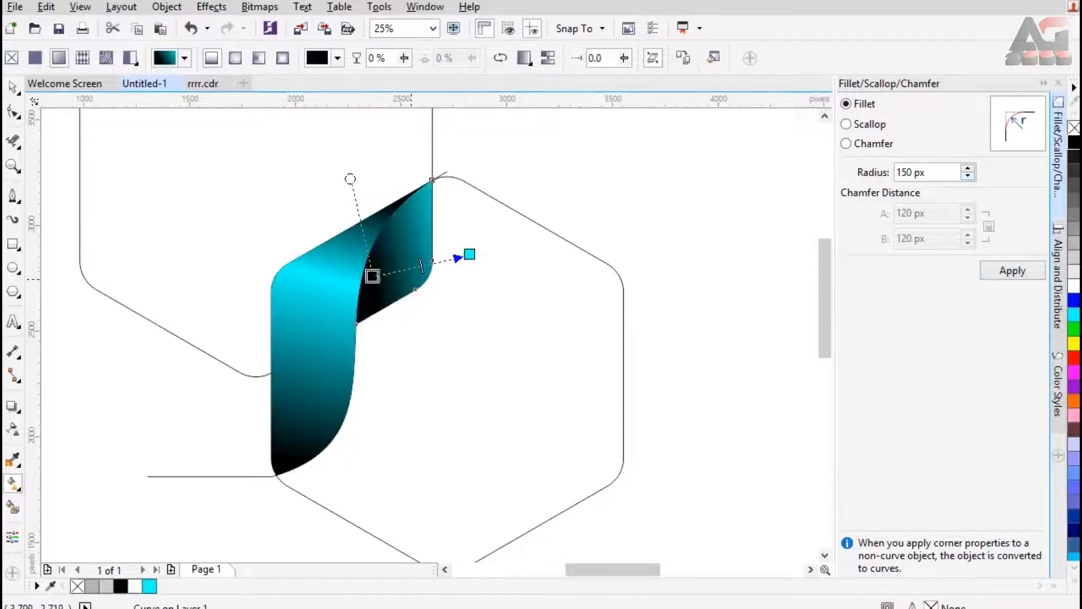
Step: Move the small region's black gradient end farther left and lower its cyan end to soften the shading
drag(372, 276, 344, 274)
drag(470, 254, 474, 276)
drag(343, 274, 340, 265)
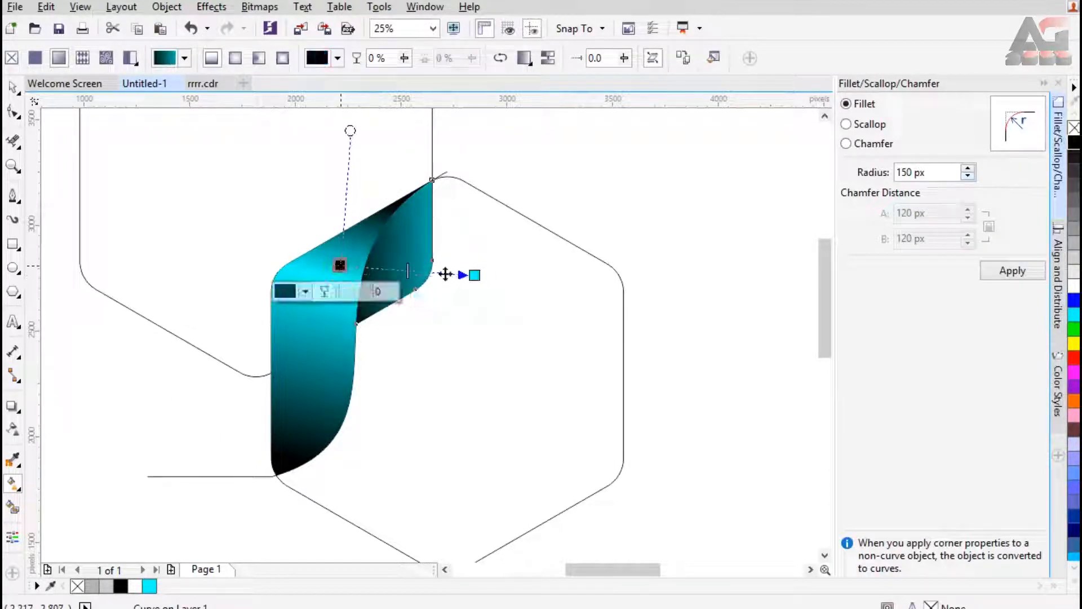
Step: Move the small region's cyan gradient end inward and group the two gradient-filled ribbon pieces
drag(475, 274, 447, 270)
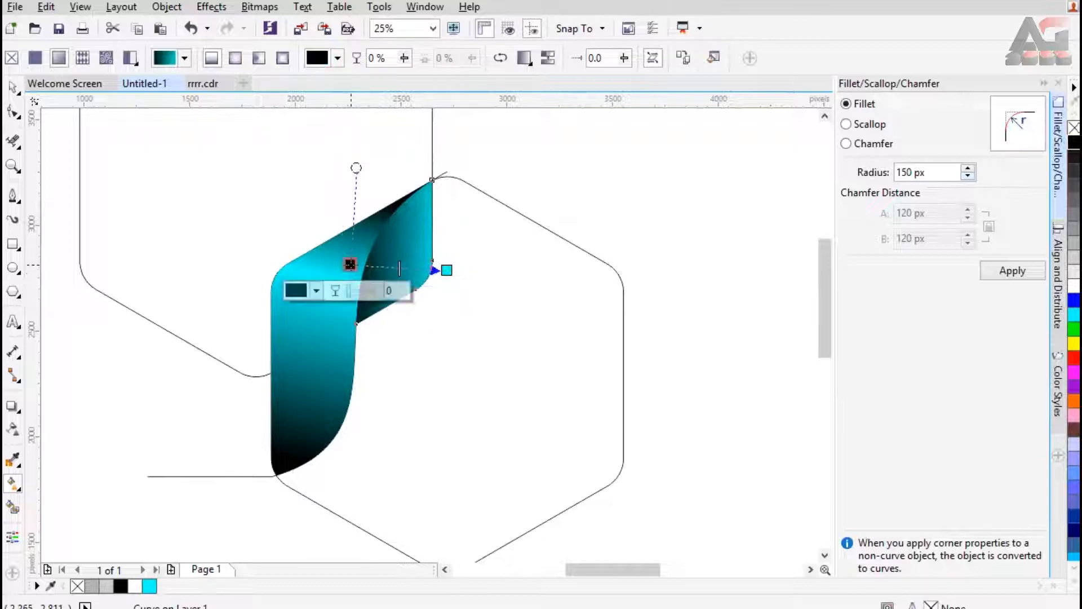
click(526, 302)
click(13, 87)
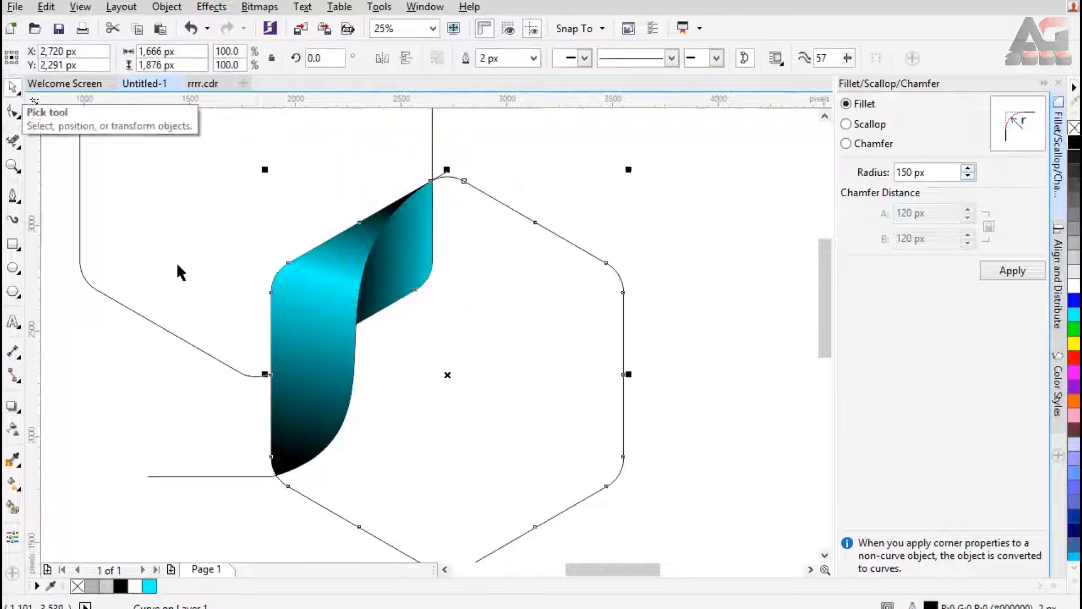
click(305, 356)
shift+click(400, 266)
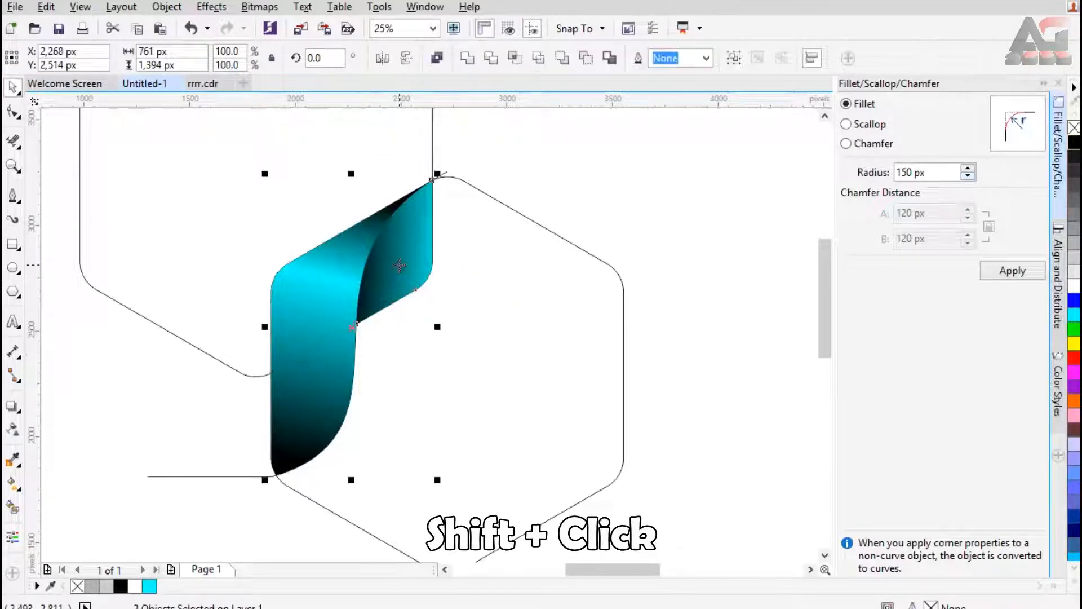
right_click(400, 266)
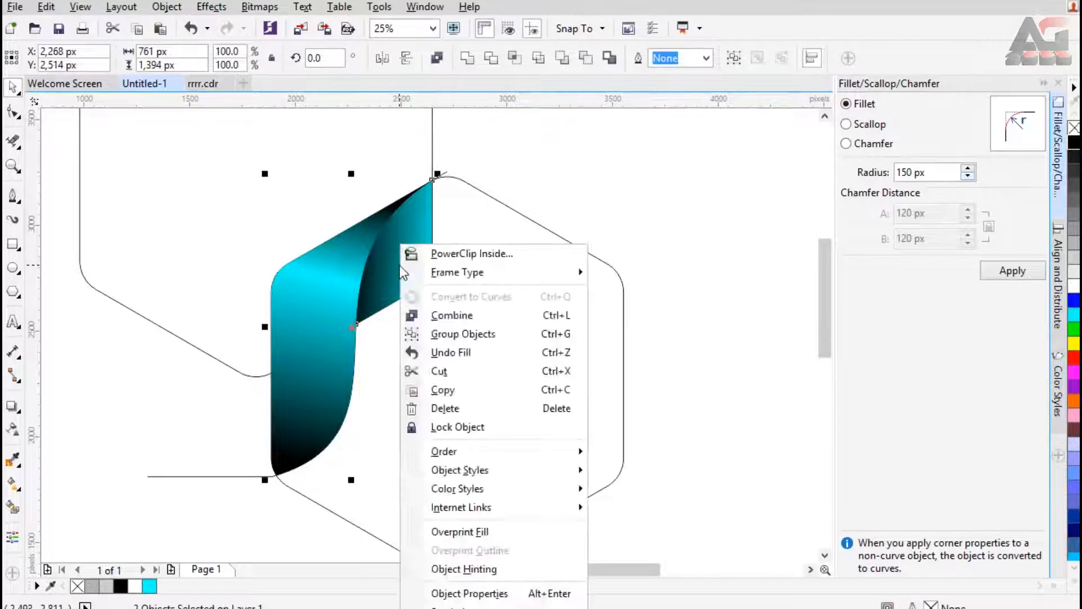
click(450, 334)
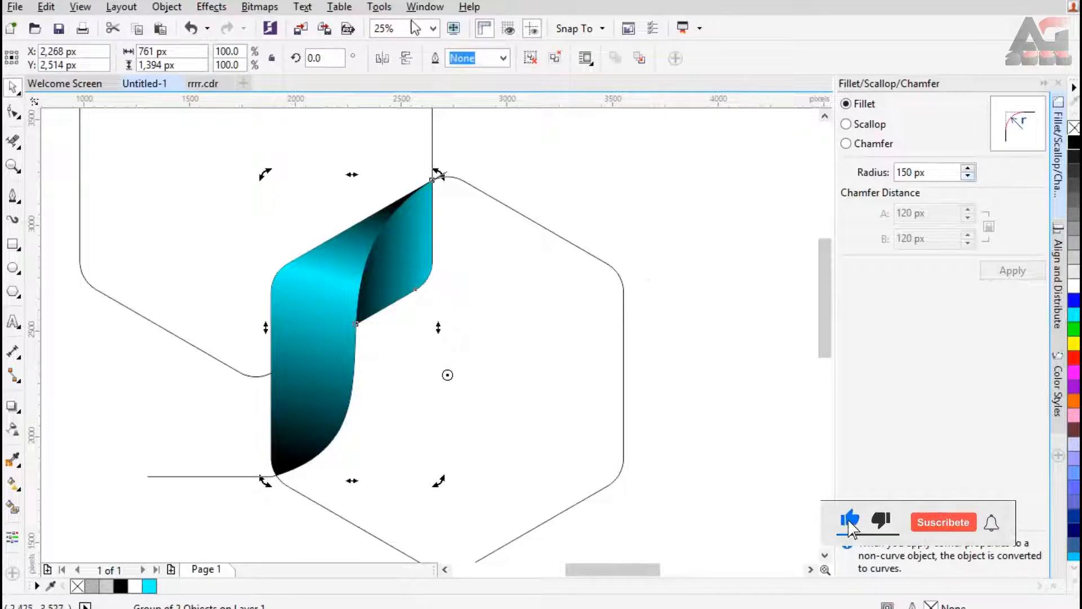
Step: Create two copies of the ribbon group, each rotated a further 120° about the hexagon's centre
click(425, 7)
mouse_move(489, 240)
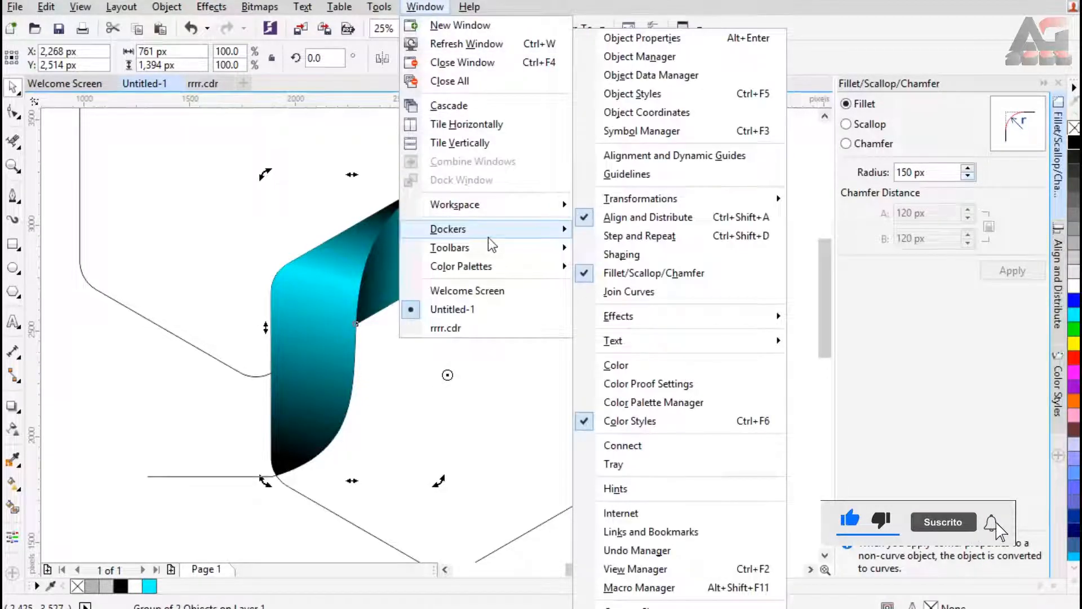
mouse_move(668, 202)
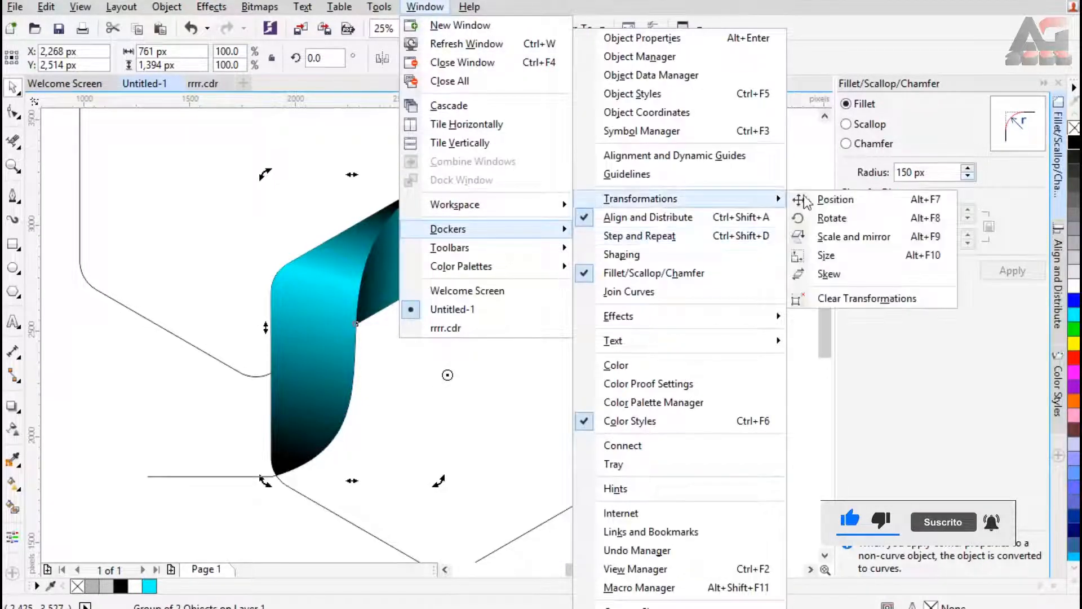
click(881, 218)
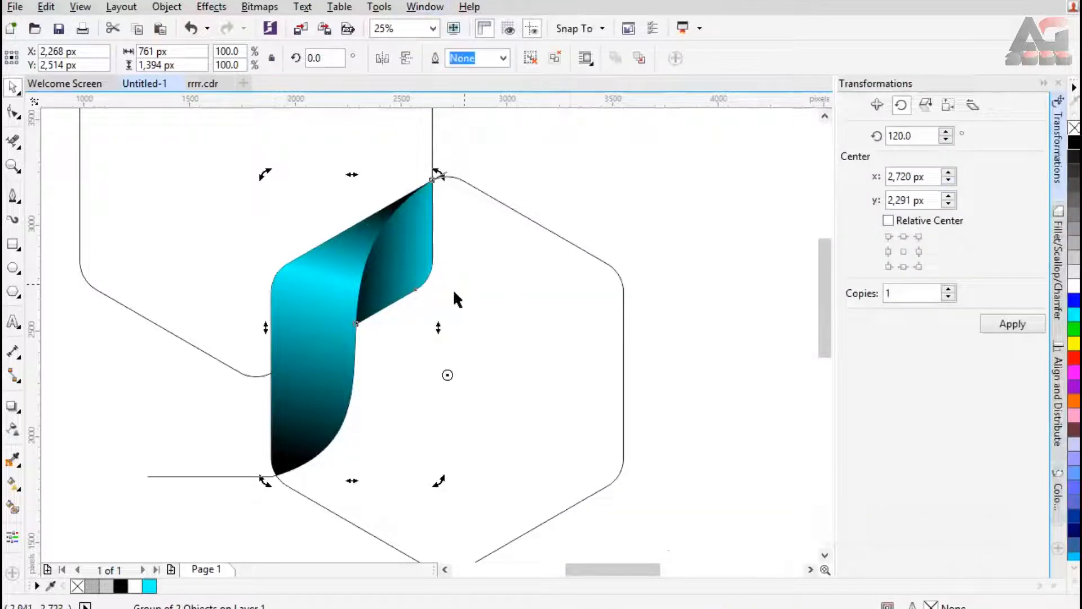
click(877, 104)
click(901, 105)
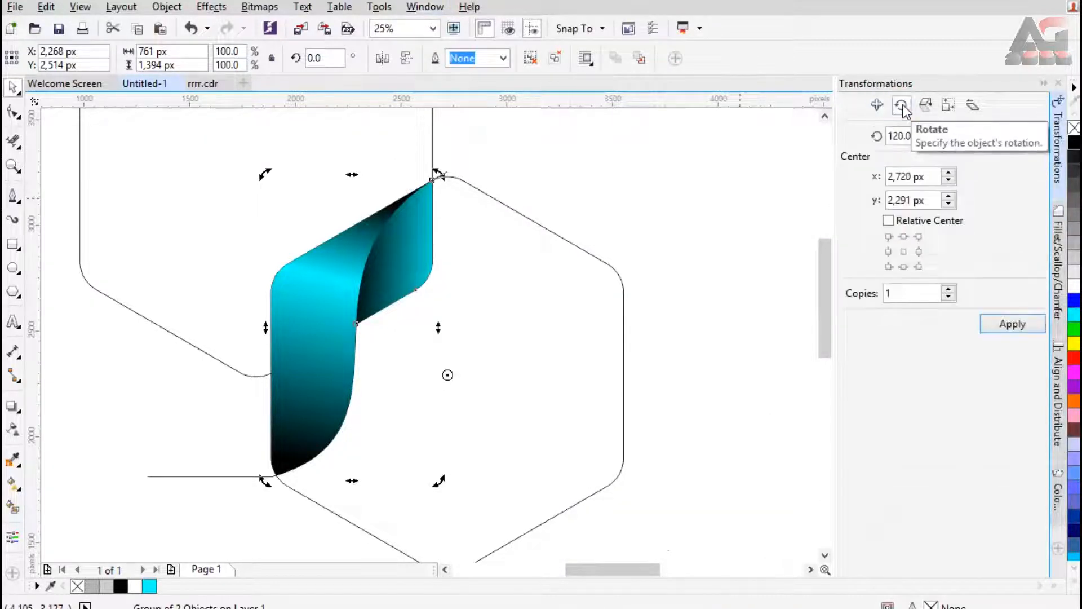
drag(919, 136, 887, 139)
click(923, 135)
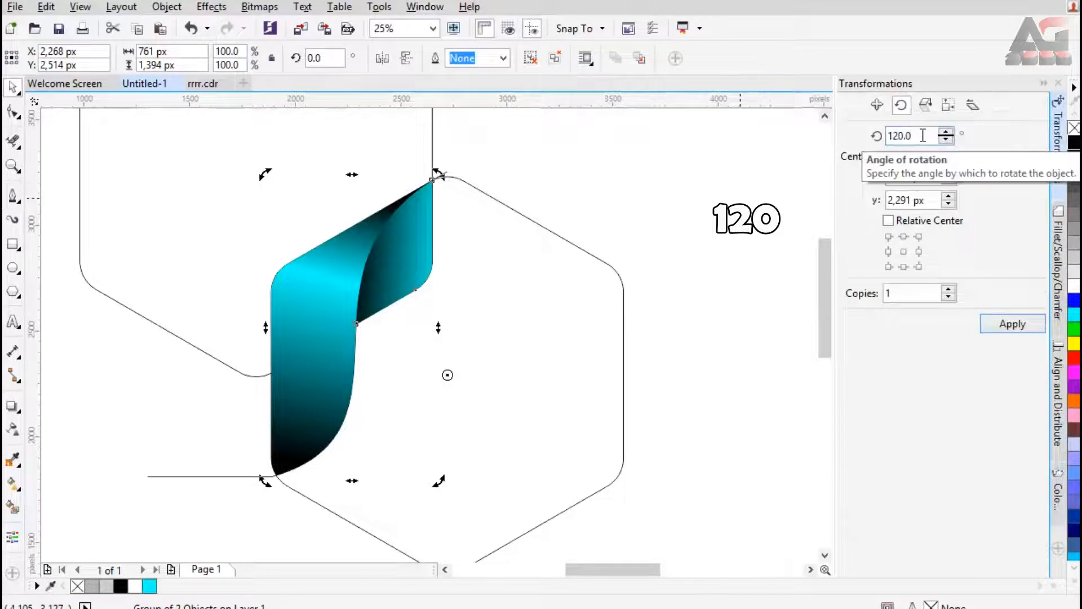
click(1013, 326)
click(1013, 327)
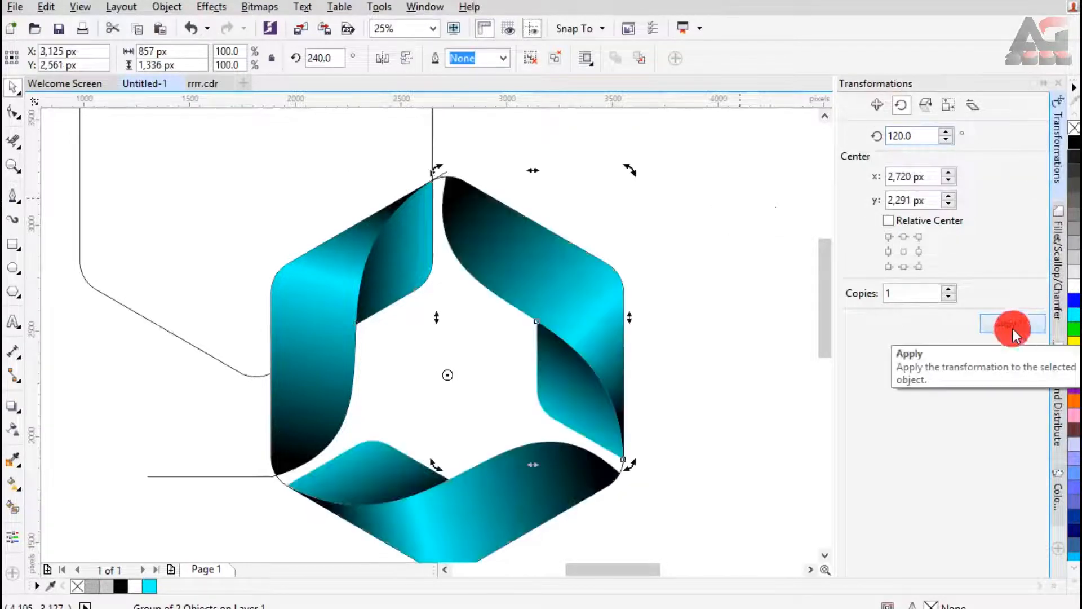
Step: Scale the outer rounded hexagon outline about its centre to about 37.5%, so it sits inside the ribbon ring
scroll(827, 257, down, 1)
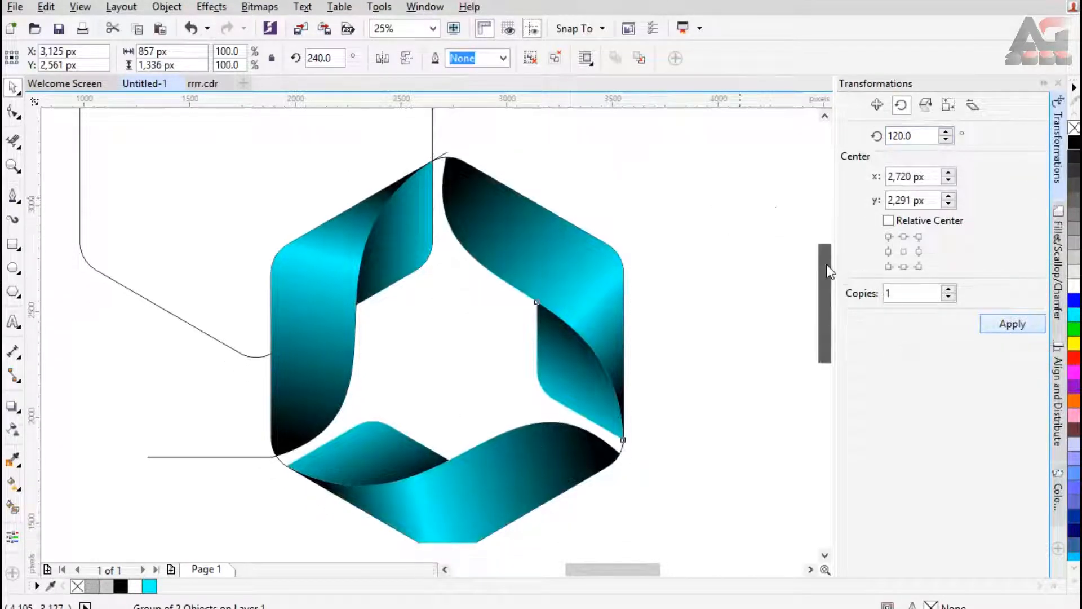
click(711, 251)
click(487, 327)
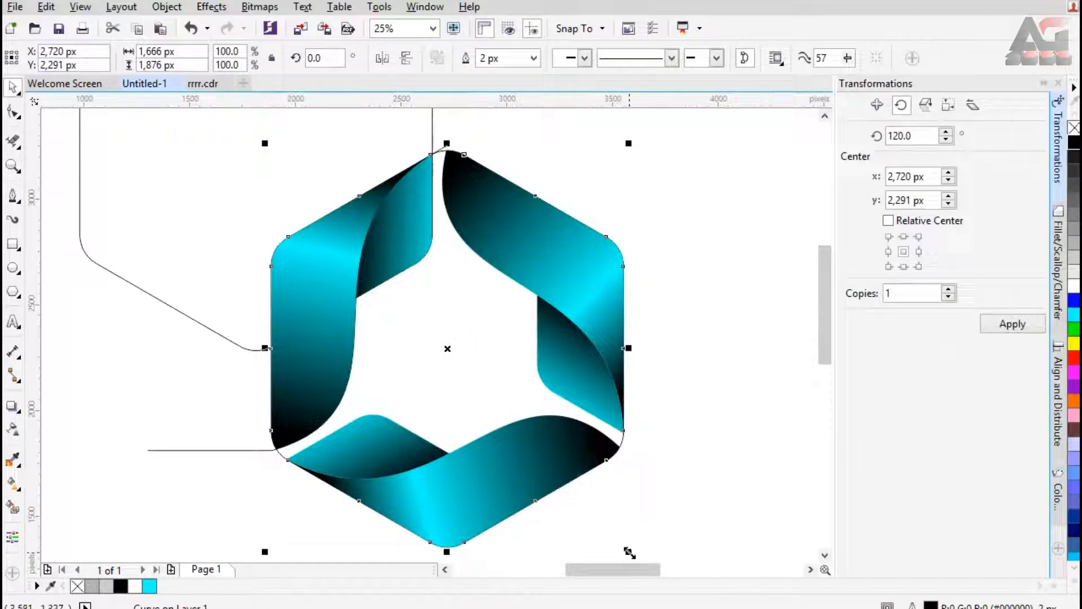
drag(633, 551, 523, 479)
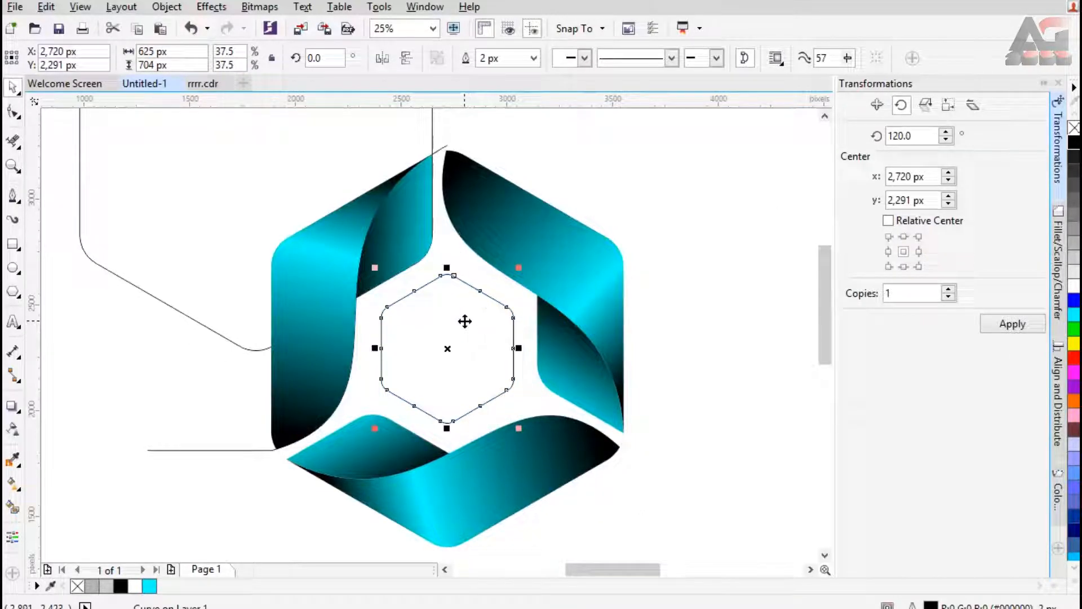
Step: Duplicate the small hexagon and place the copy directly above it, overlapping its upper half, at Y 2,645 px
key(ctrl+d)
drag(468, 369, 465, 299)
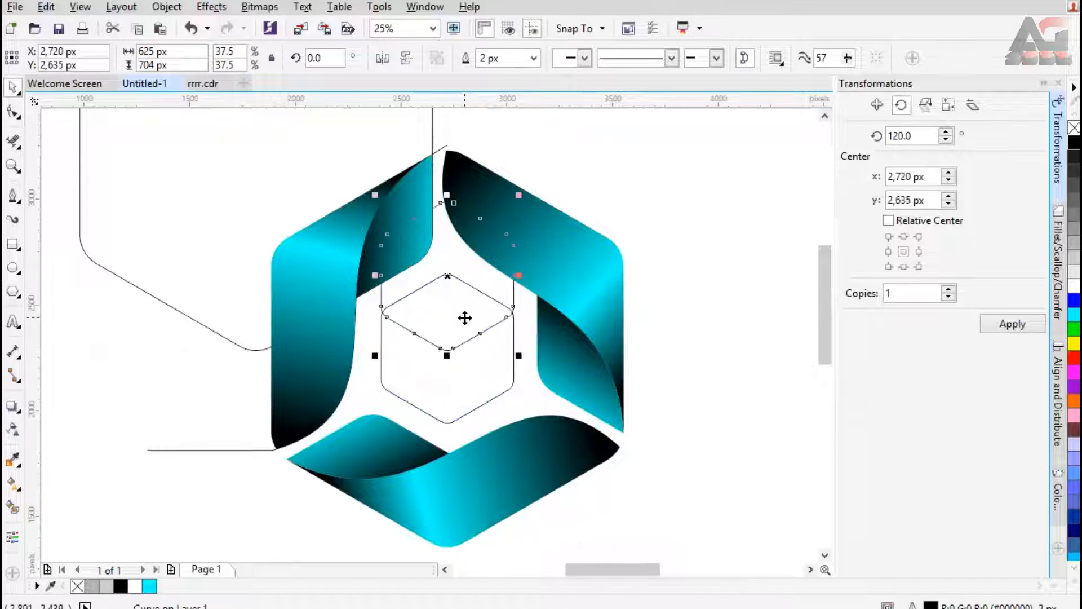
key(Down)
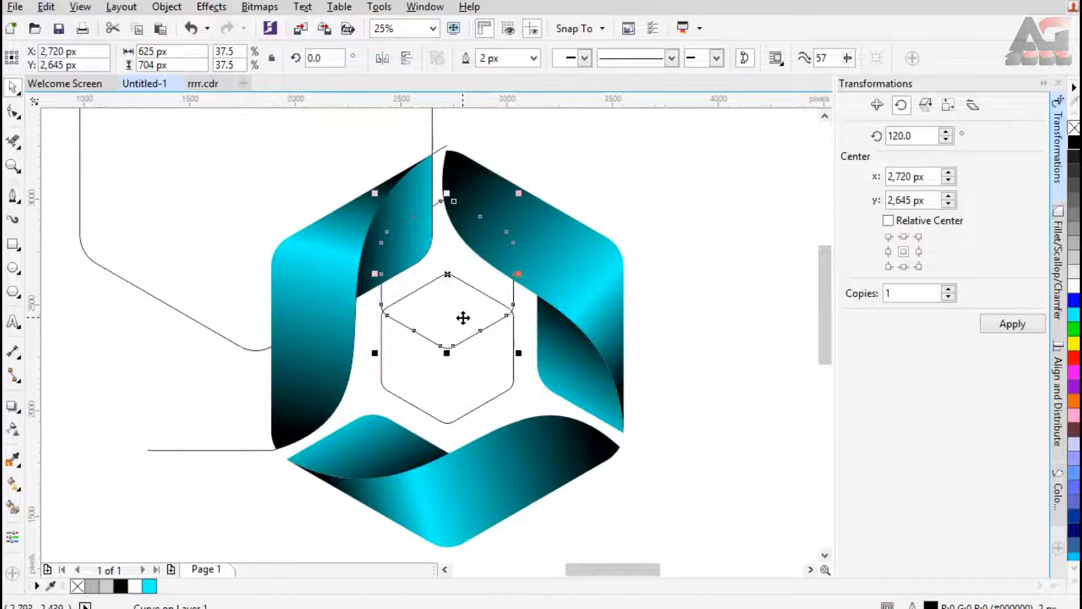
Step: Duplicate the hexagon again and place the copy over the small hexagon's lower-left side at about X 2,417, Y 2,116 px
key(ctrl+d)
key(ctrl+d)
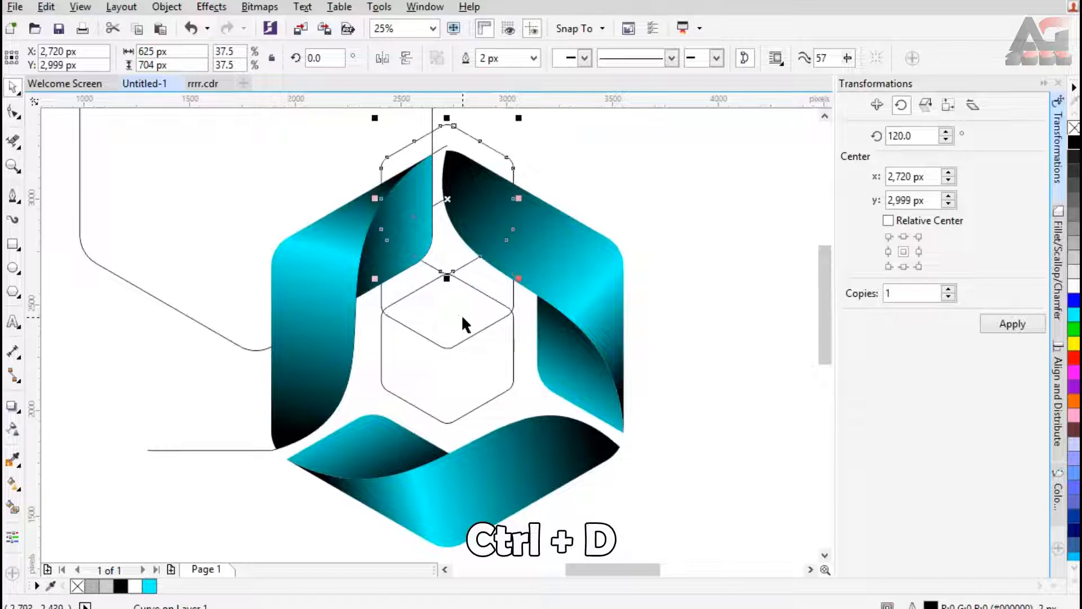
drag(448, 225, 384, 413)
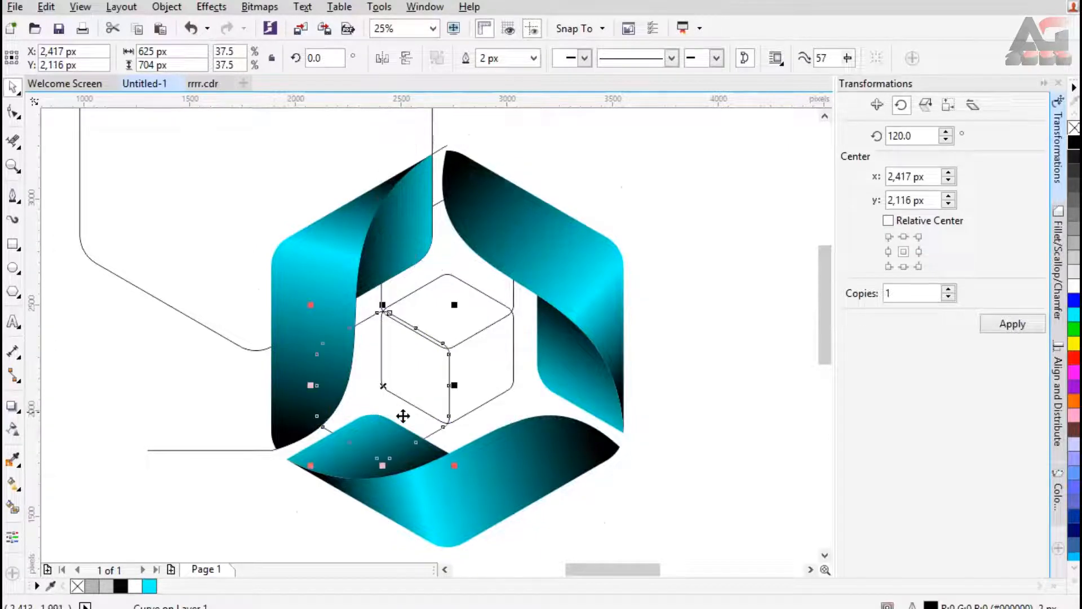
Step: Add another hexagon duplicate over the lower-right side at about X 3,023, Y 2,116 px, leaving narrow gaps between the cube faces
key(ctrl+d)
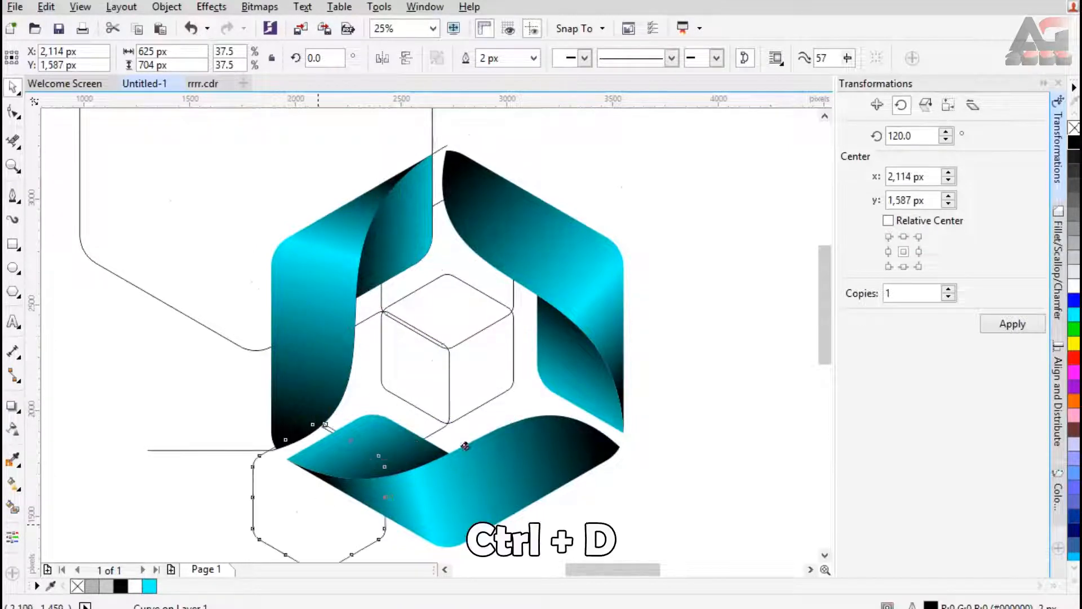
drag(465, 446, 508, 411)
scroll(462, 370, up, 1)
drag(464, 351, 469, 350)
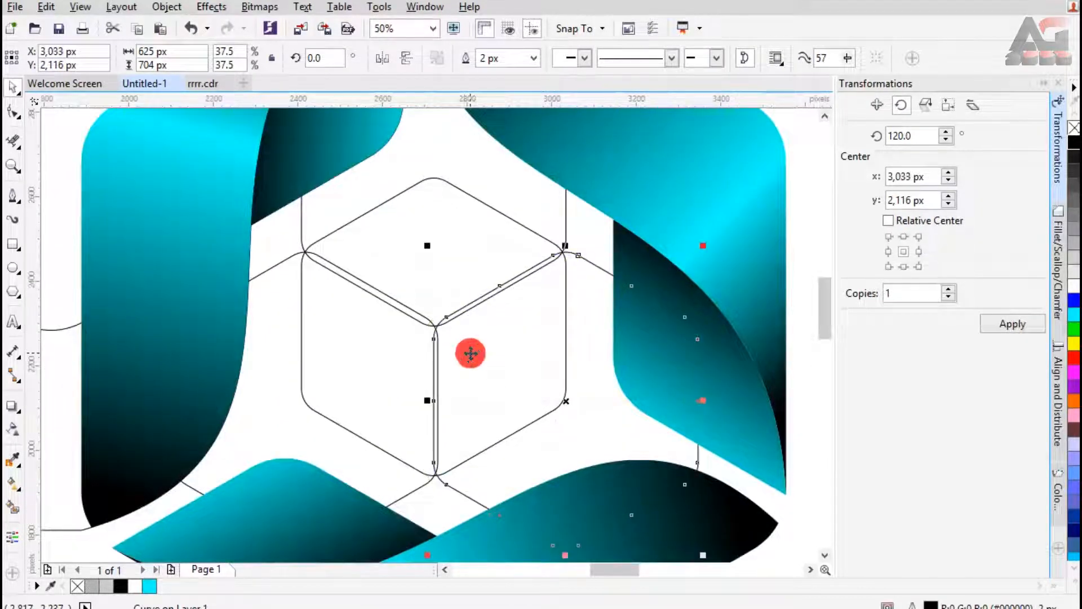
key(Left)
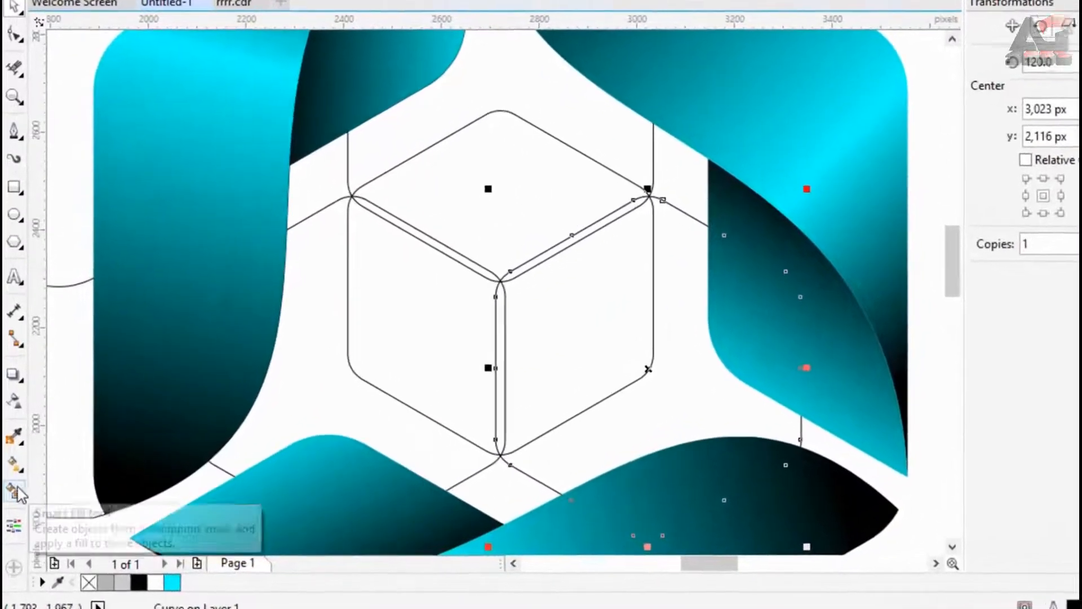
Step: Smart Fill the cube's left, top and right faces with grey and no outline
click(15, 491)
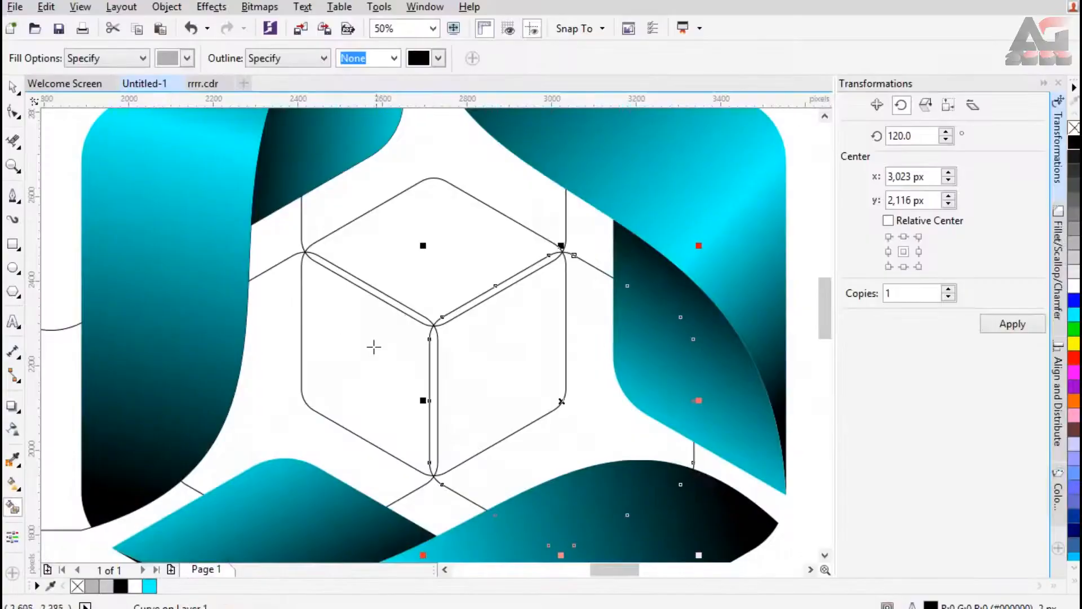
click(374, 347)
click(448, 249)
click(494, 368)
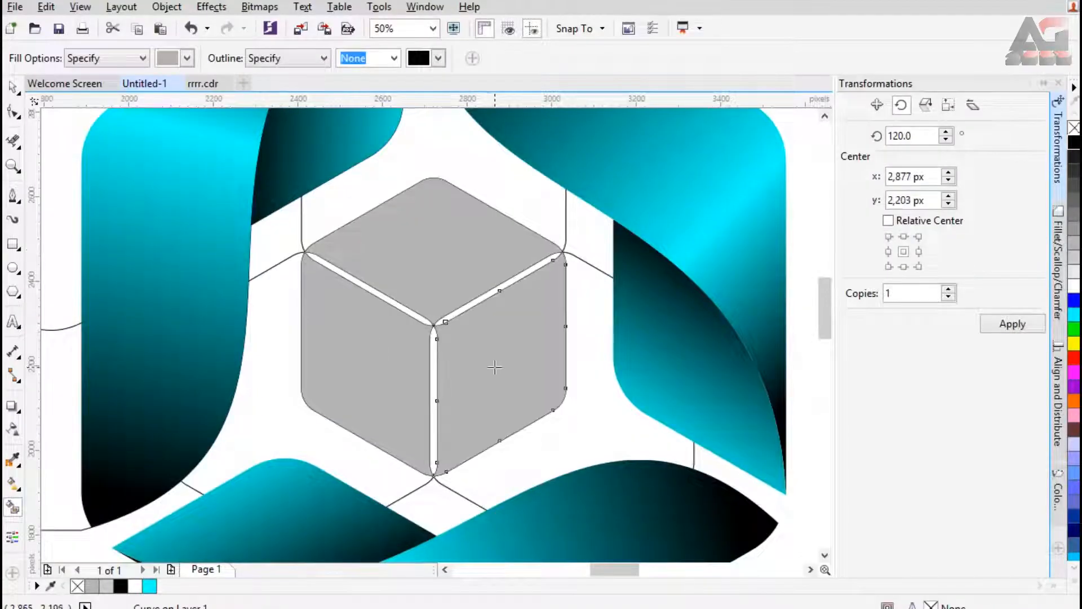
Step: Apply a linear gradient across the cube's top face, running from its left corner towards the right
click(12, 86)
click(410, 228)
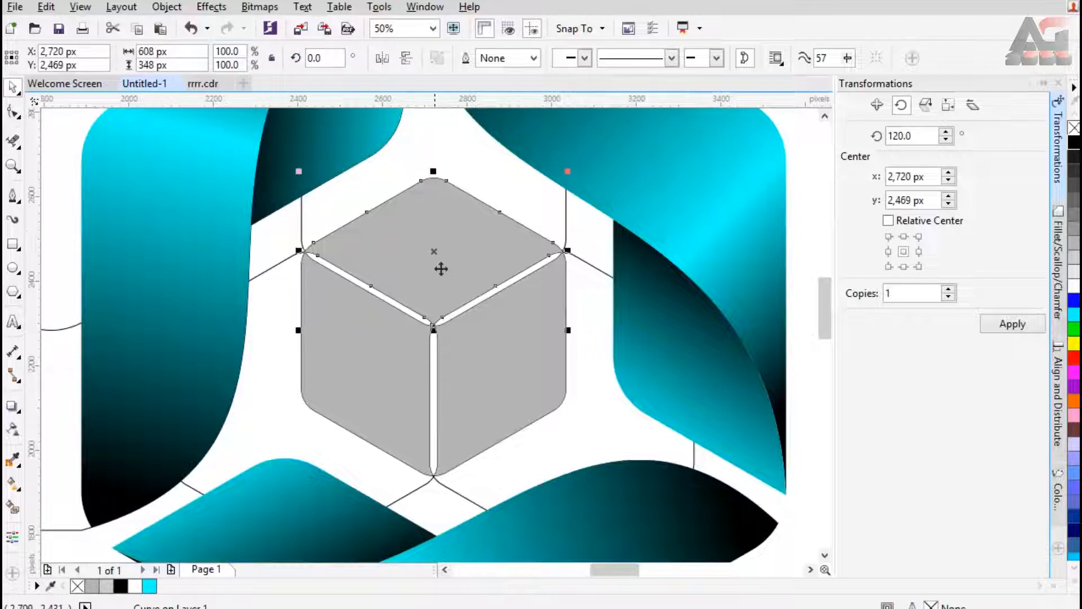
click(15, 489)
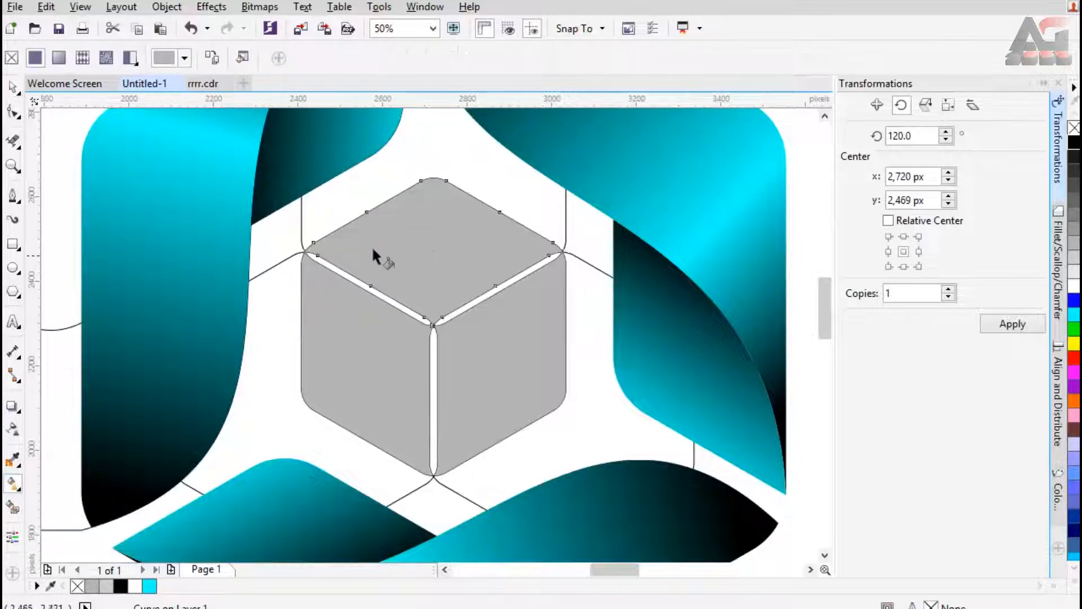
drag(355, 252, 334, 240)
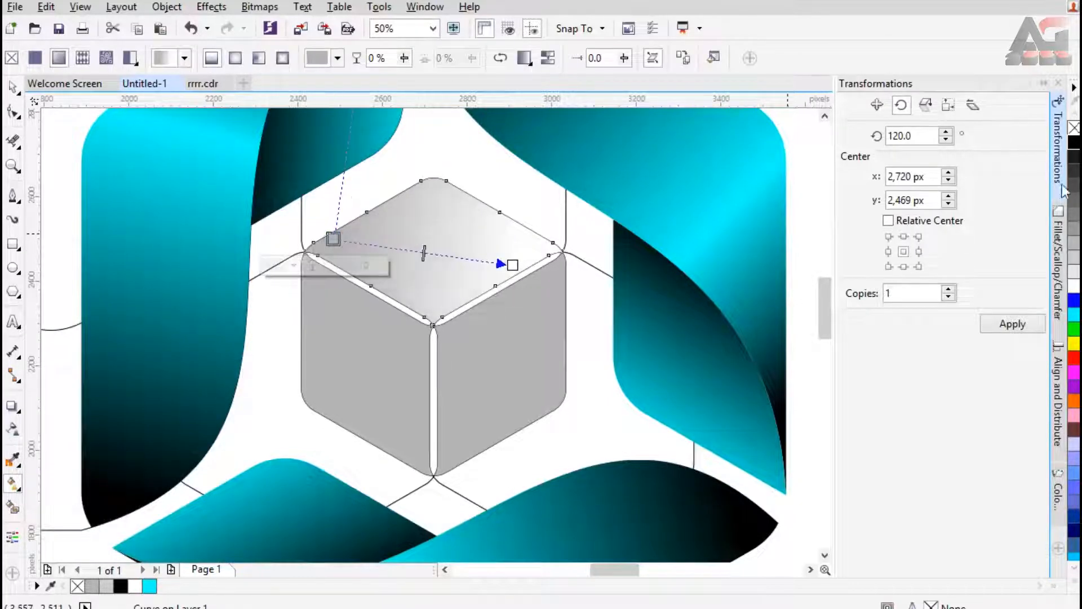
click(1073, 141)
click(512, 266)
click(851, 597)
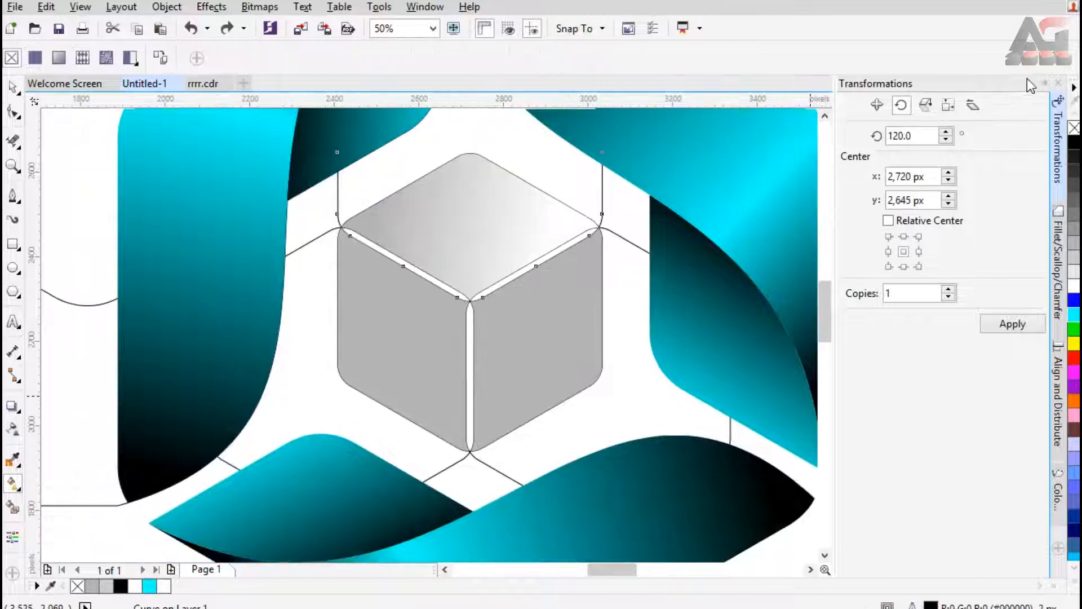
Step: Collapse the Transformations docker and recolour the top face's gradient black at its left end and cyan at its right end
click(1044, 83)
drag(468, 227, 687, 230)
key(ctrl+z)
click(480, 227)
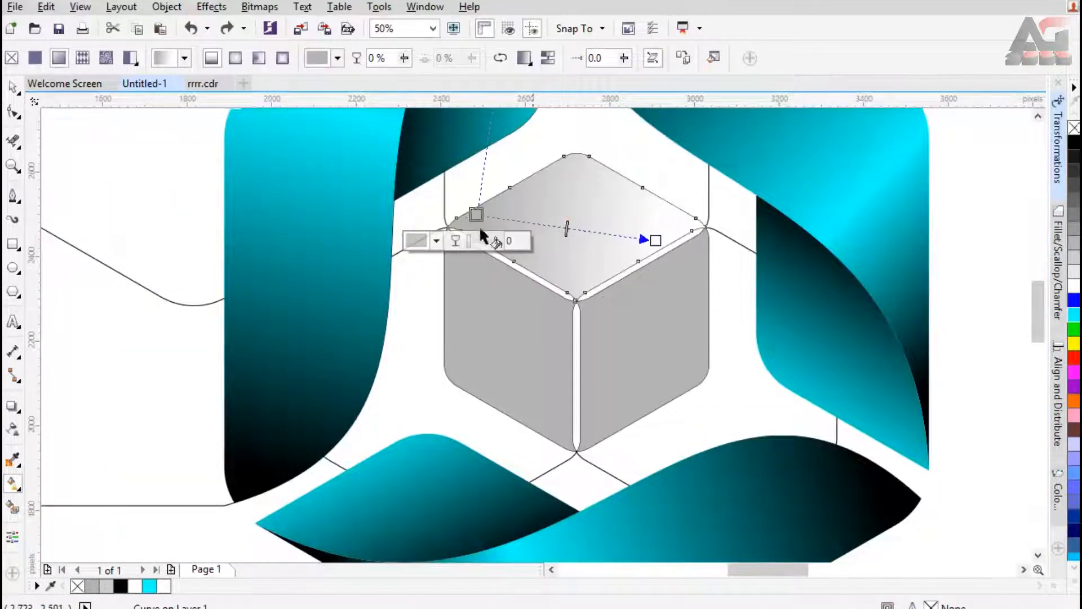
click(1074, 142)
click(655, 240)
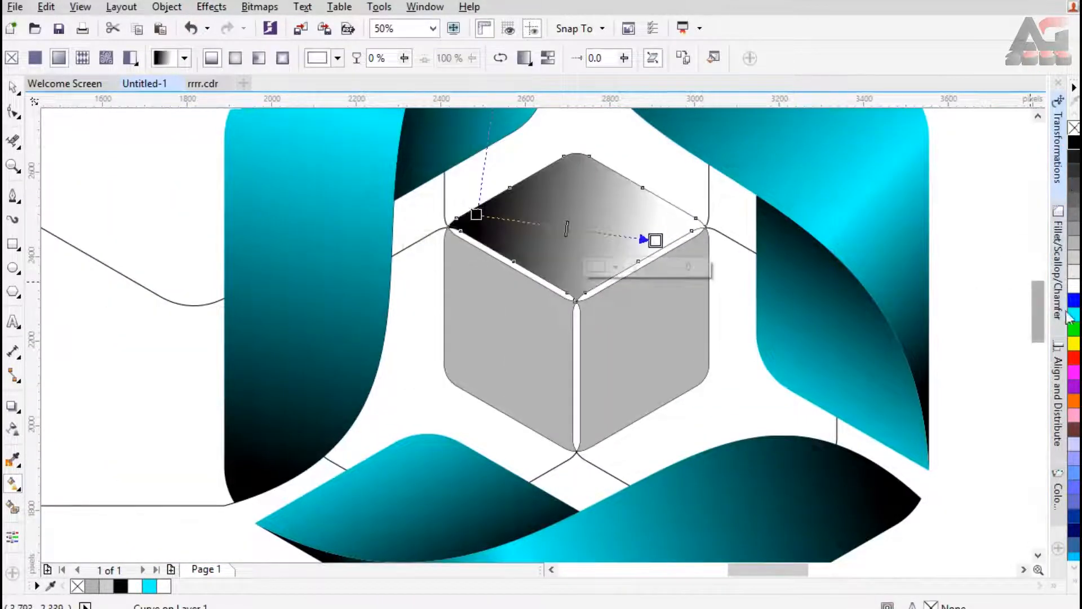
click(1074, 313)
Step: Angle the top face's gradient diagonally, with the black end on the upper-left edge and the cyan end near the lower-right edge
drag(476, 214, 509, 186)
drag(656, 240, 596, 284)
drag(509, 187, 499, 184)
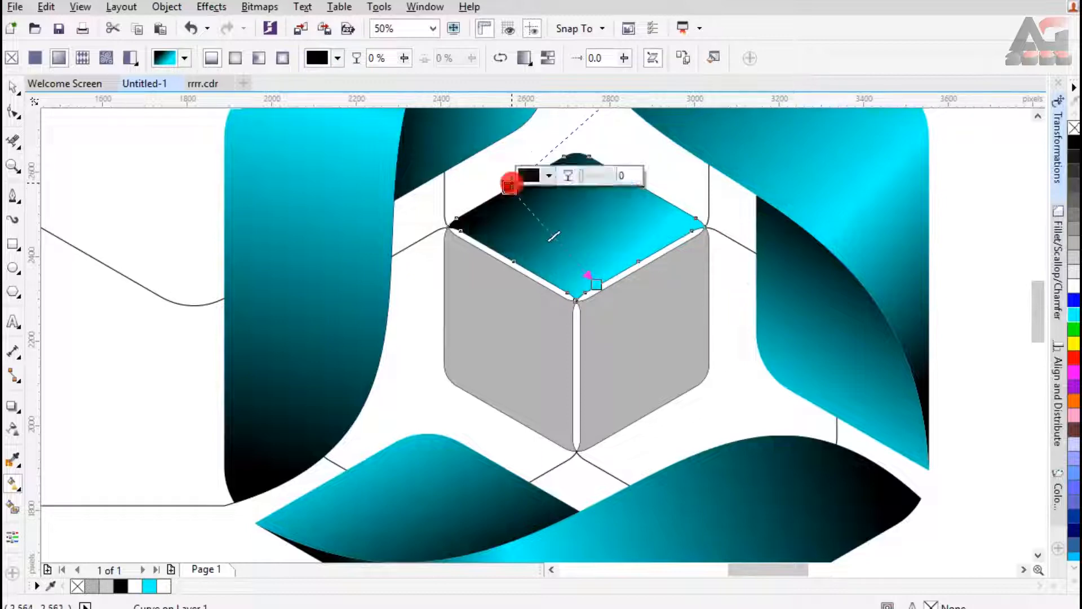
Step: Copy the top face's gradient onto the cube's right face and orient it from black at the inner edge to cyan outside
click(641, 319)
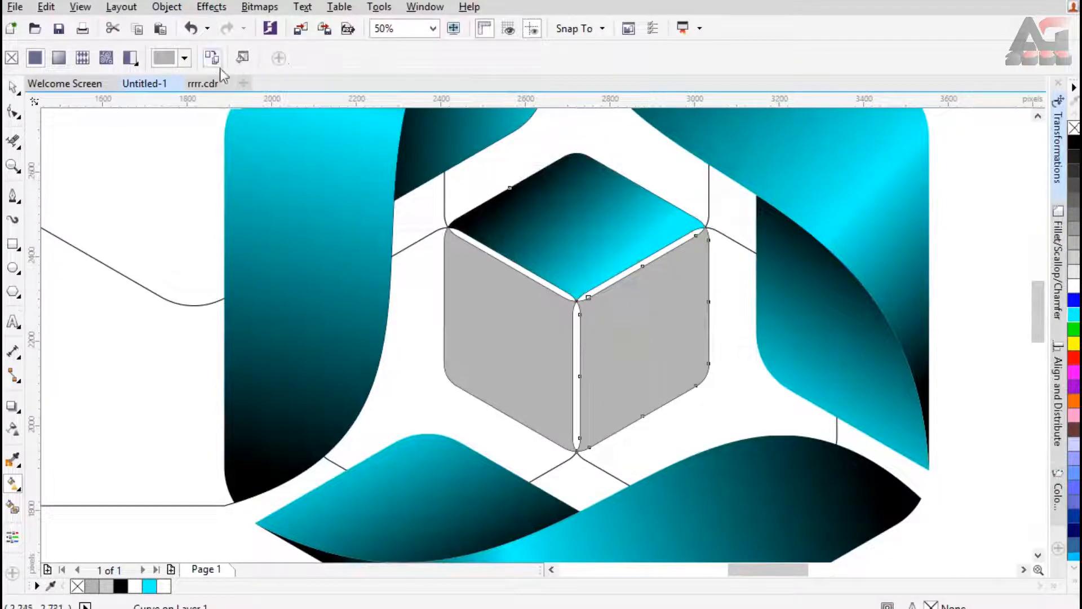
click(568, 215)
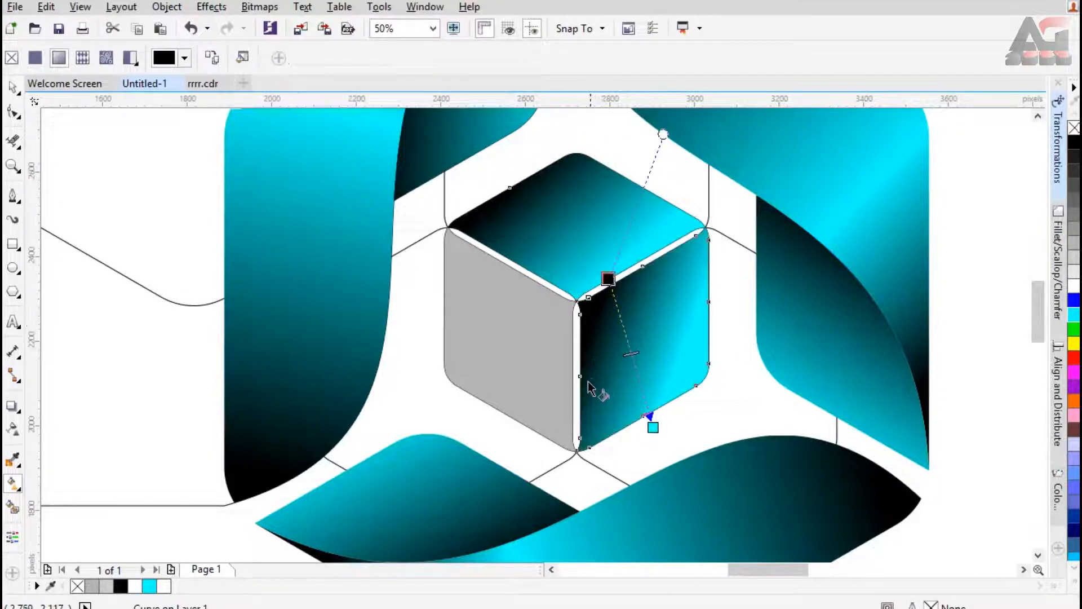
drag(587, 381, 677, 338)
drag(532, 253, 577, 252)
click(579, 382)
Step: Copy the top face's gradient onto the cube's left face and orient it from black at the lower edge to cyan at the upper edge
click(508, 339)
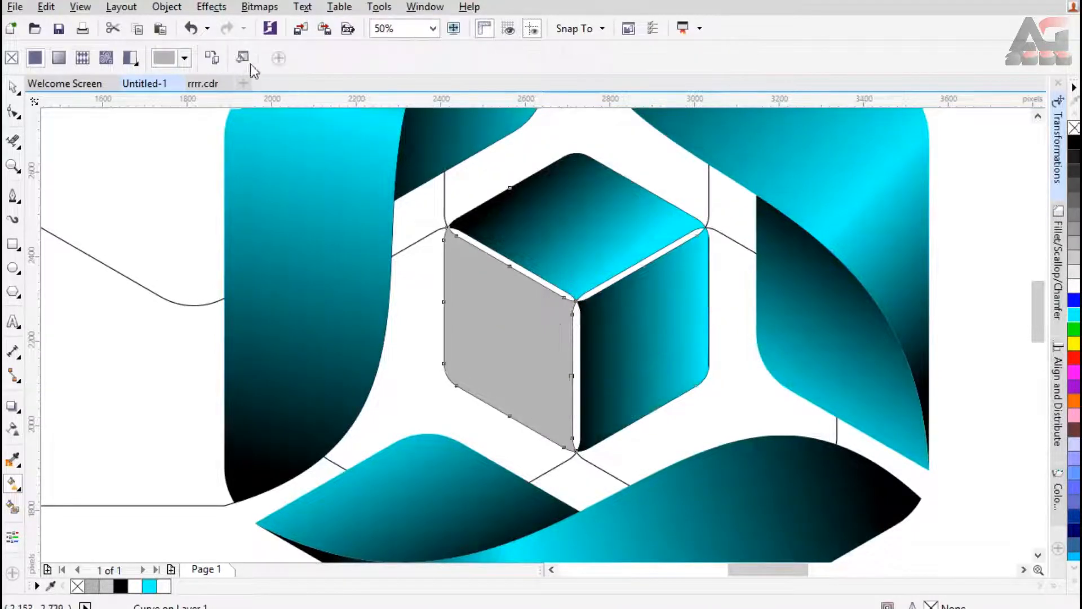
click(242, 58)
click(532, 201)
drag(500, 399, 556, 260)
mouse_move(501, 400)
mouse_down()
mouse_move(489, 430)
mouse_move(494, 420)
mouse_up()
drag(556, 261, 536, 282)
drag(494, 419, 483, 401)
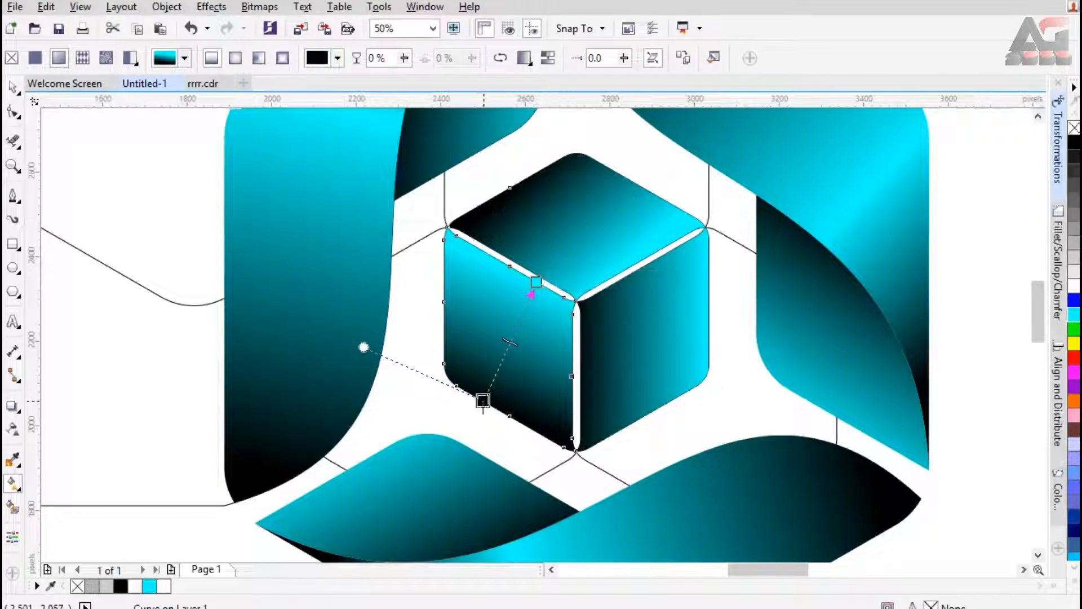
scroll(434, 270, down, 2)
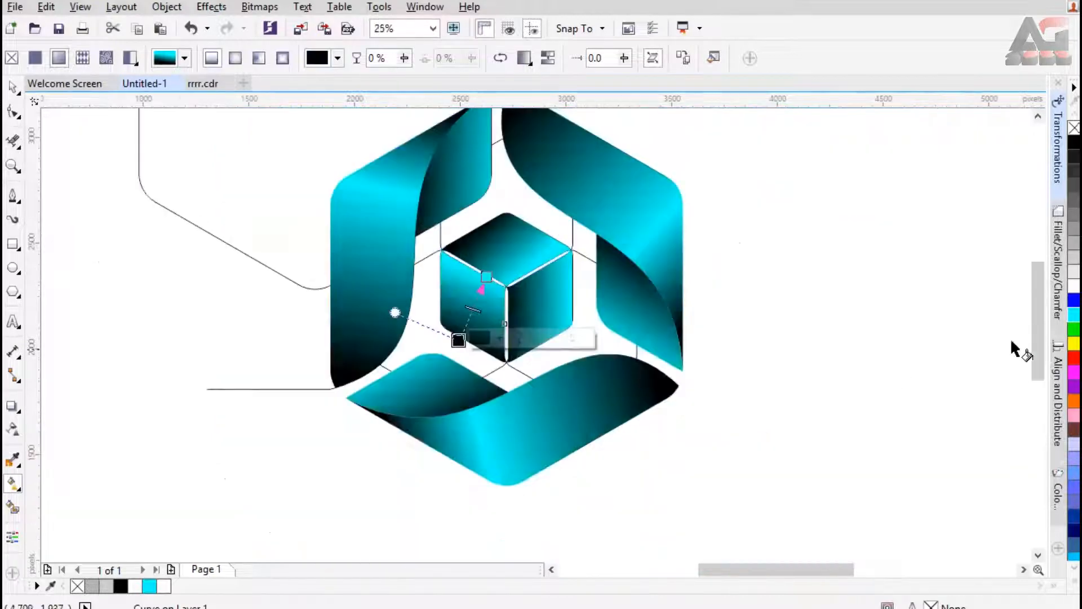
Step: Delete the leftover curved outline, the horizontal line beside the logo and the stray hexagon outlines around the cube
drag(1035, 332, 1035, 327)
click(12, 88)
click(269, 241)
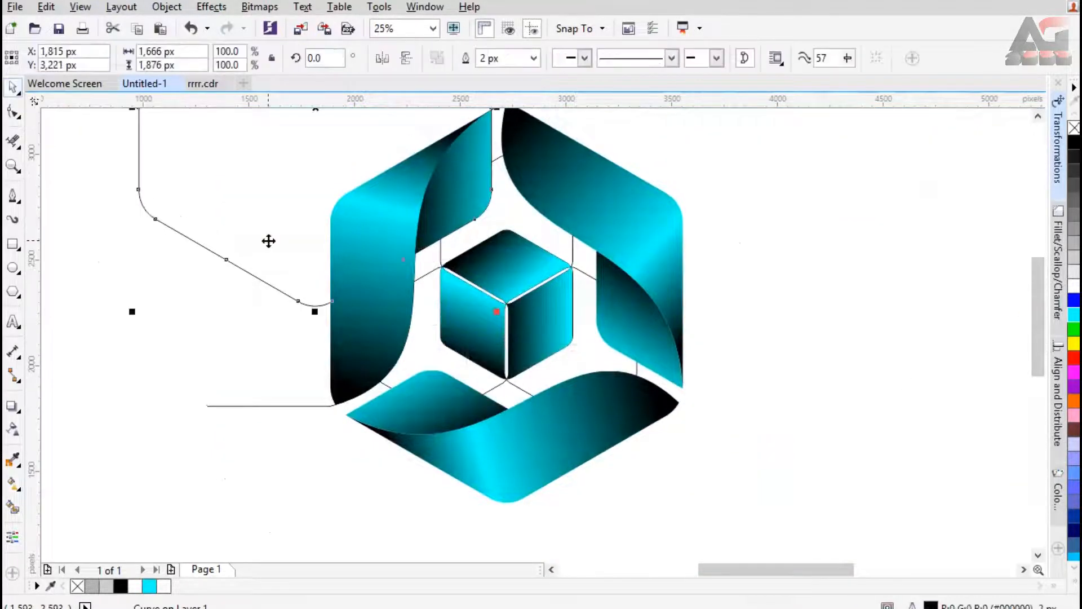
key(Delete)
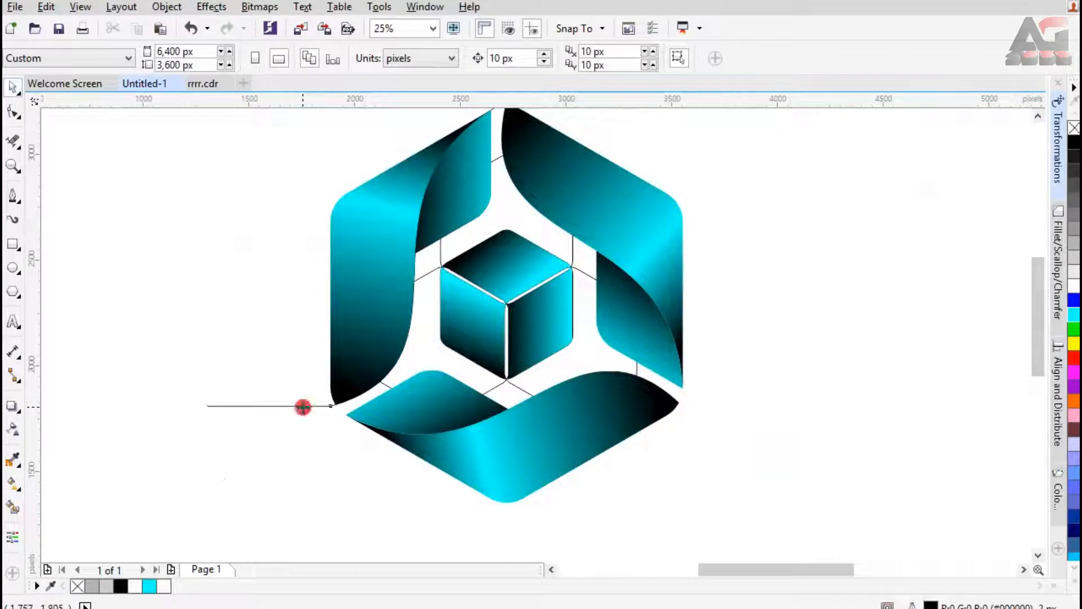
click(302, 406)
key(Delete)
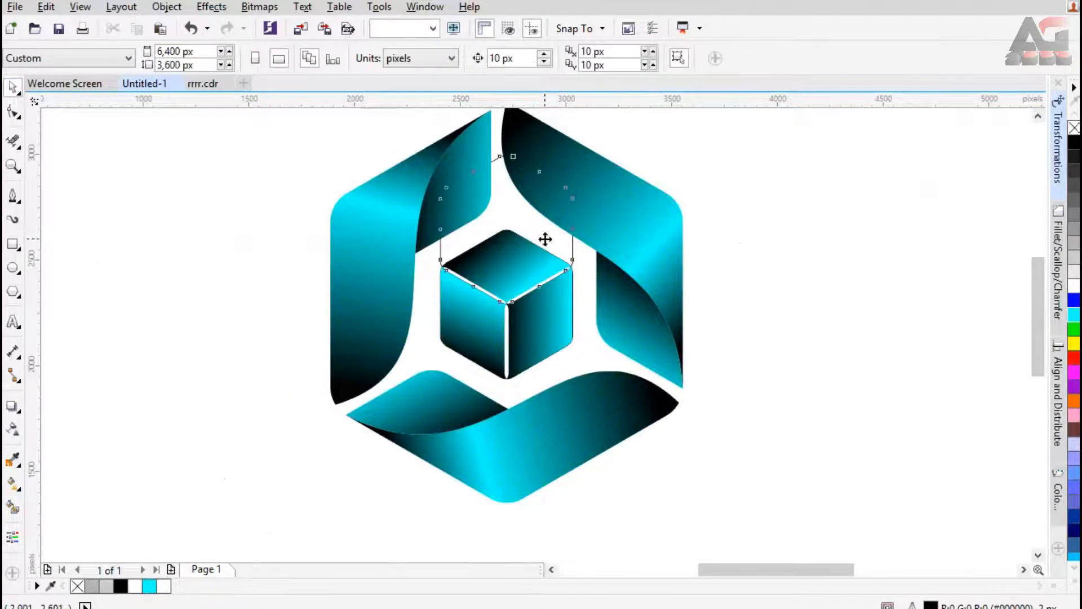
Step: Delete the leftover outline behind the cube's right face, nudging the face 10 px left for access and returning it to its place
click(574, 295)
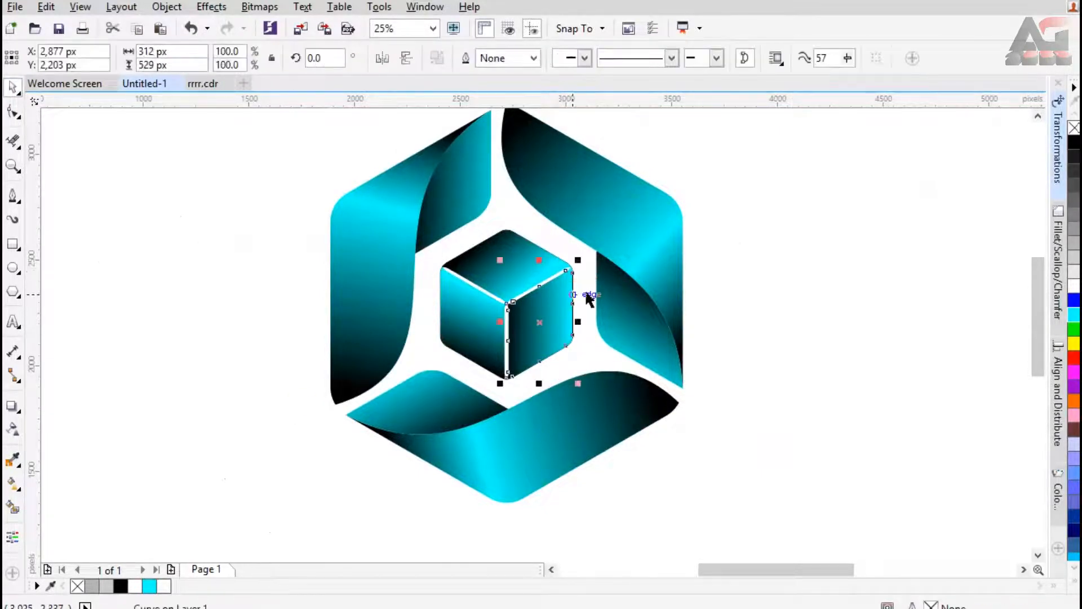
scroll(597, 287, up, 1)
key(Left)
click(547, 289)
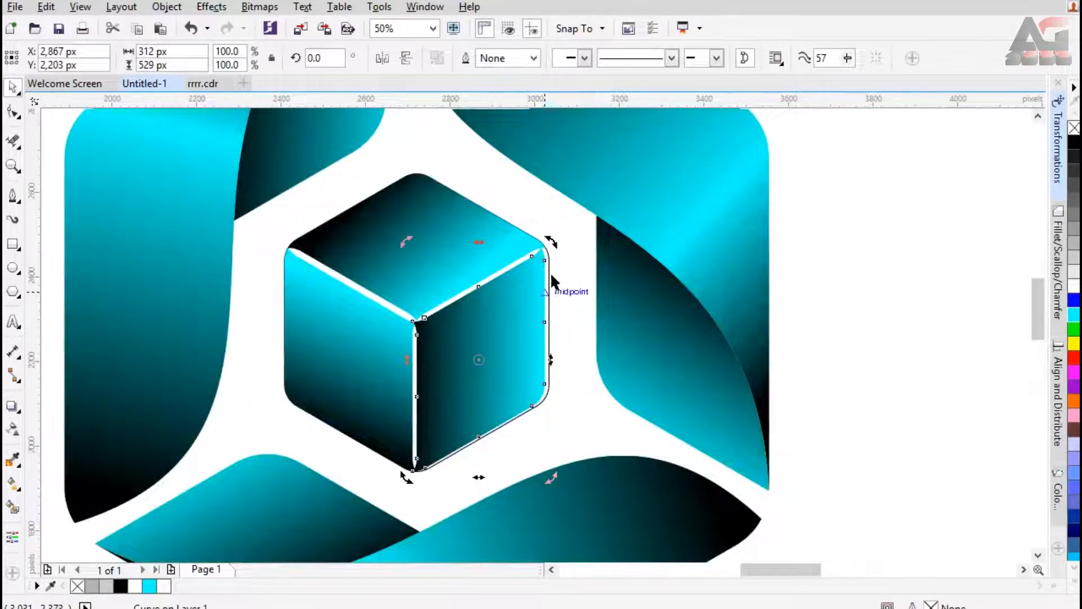
click(547, 266)
click(548, 266)
key(Delete)
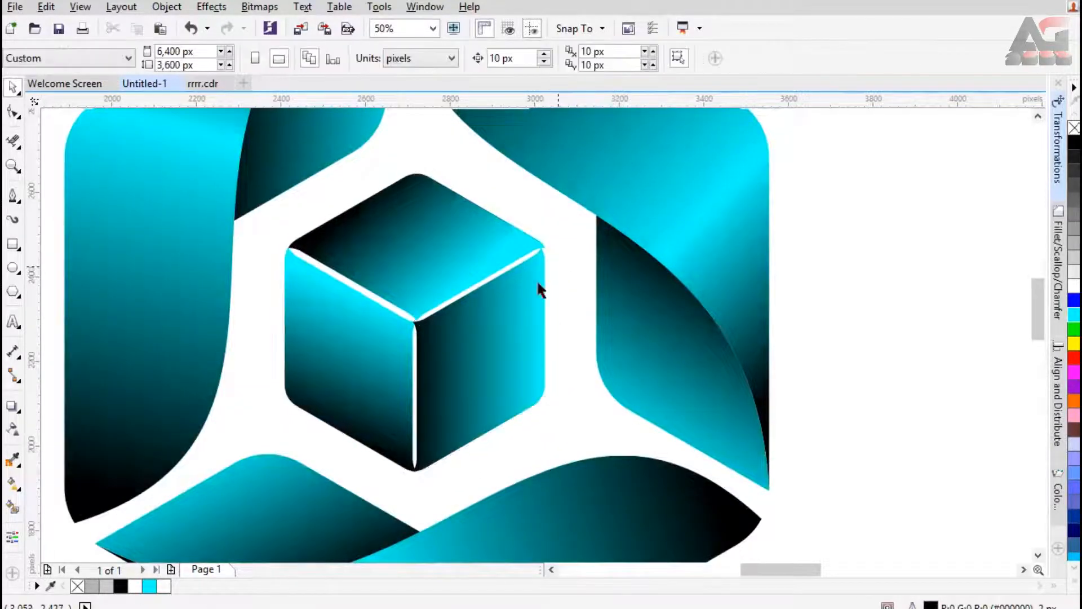
click(524, 301)
scroll(566, 296, down, 1)
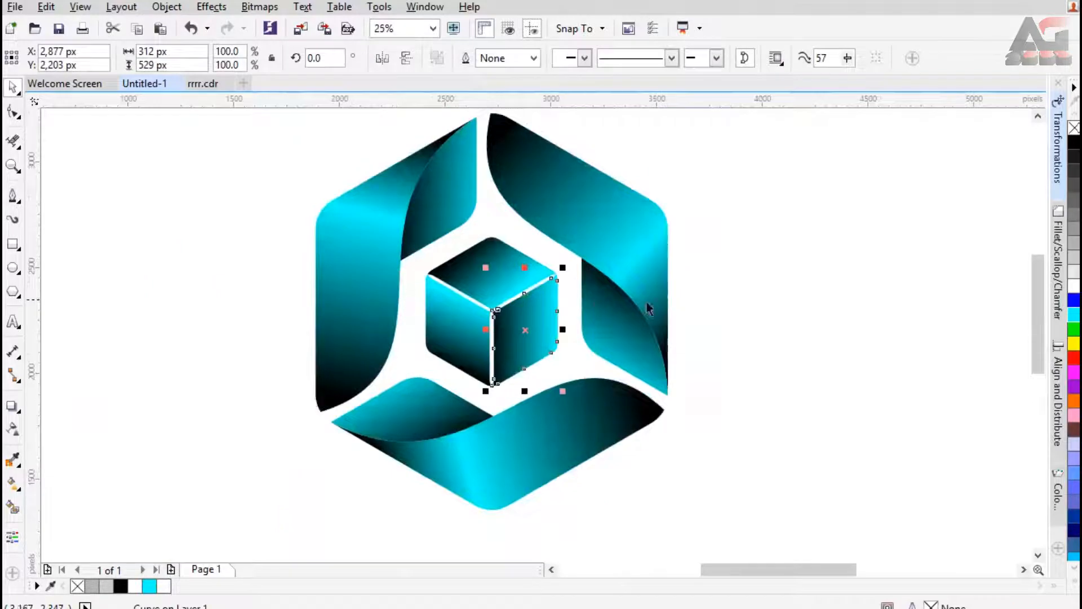
Step: Enlarge the whole logo proportionally to about 2,070 × 2,330 px and group its six objects
scroll(518, 236, down, 2)
drag(722, 353, 730, 411)
drag(587, 316, 593, 324)
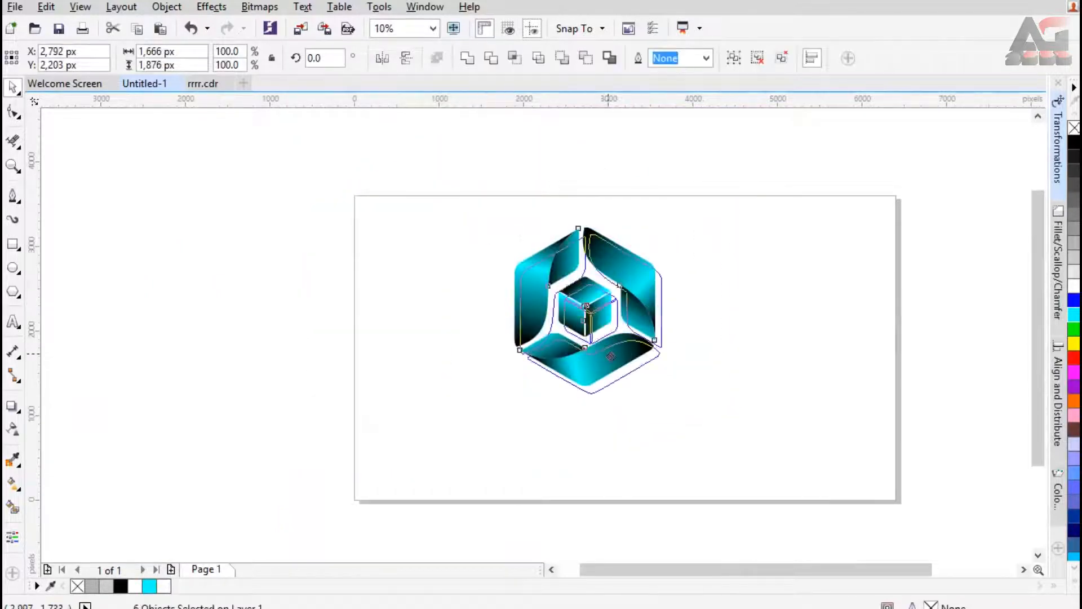
drag(670, 402, 703, 439)
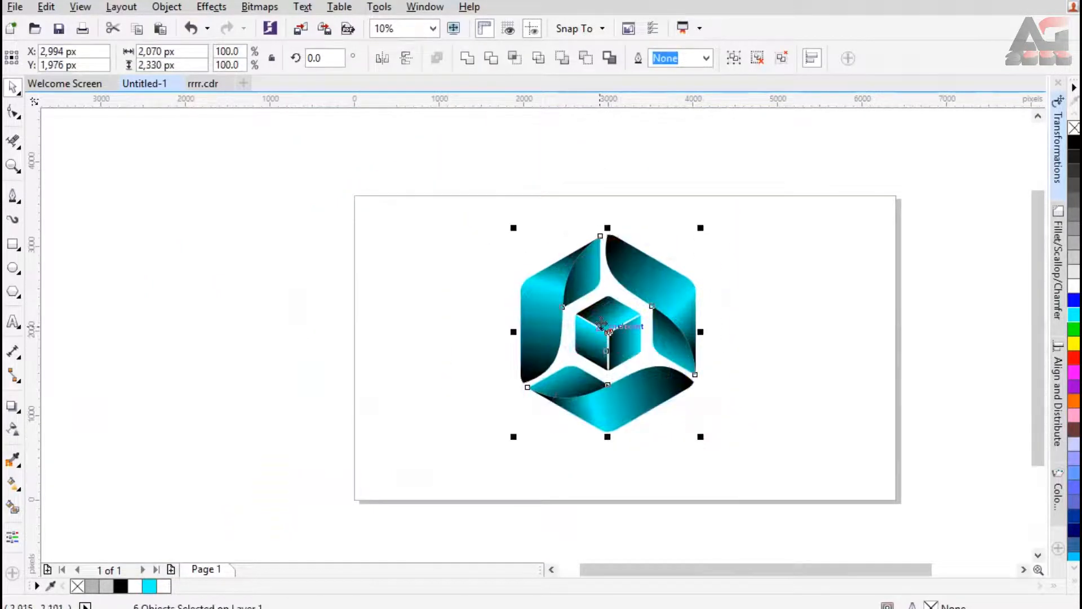
right_click(601, 243)
click(682, 333)
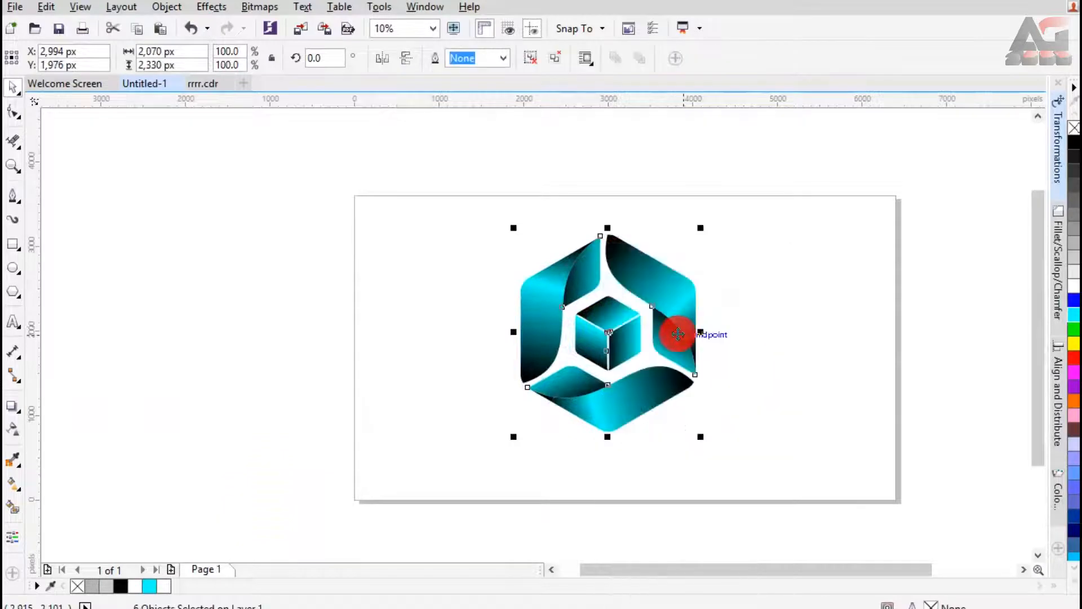
Step: Move the grouped logo straight up on the page to about Y 2,283 px
drag(620, 568, 652, 568)
click(671, 328)
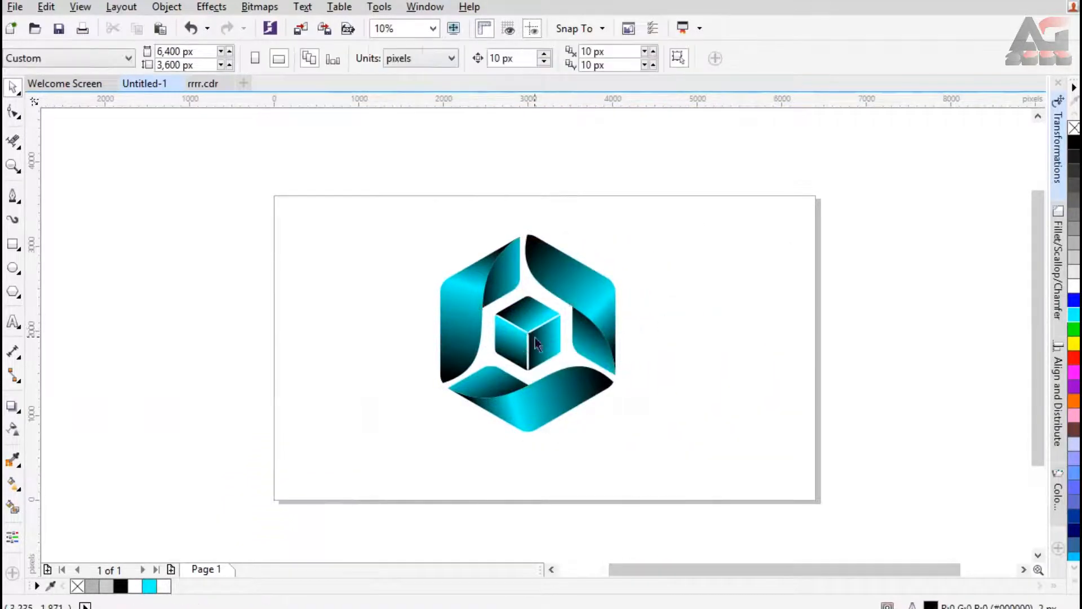
click(535, 338)
click(432, 29)
click(422, 41)
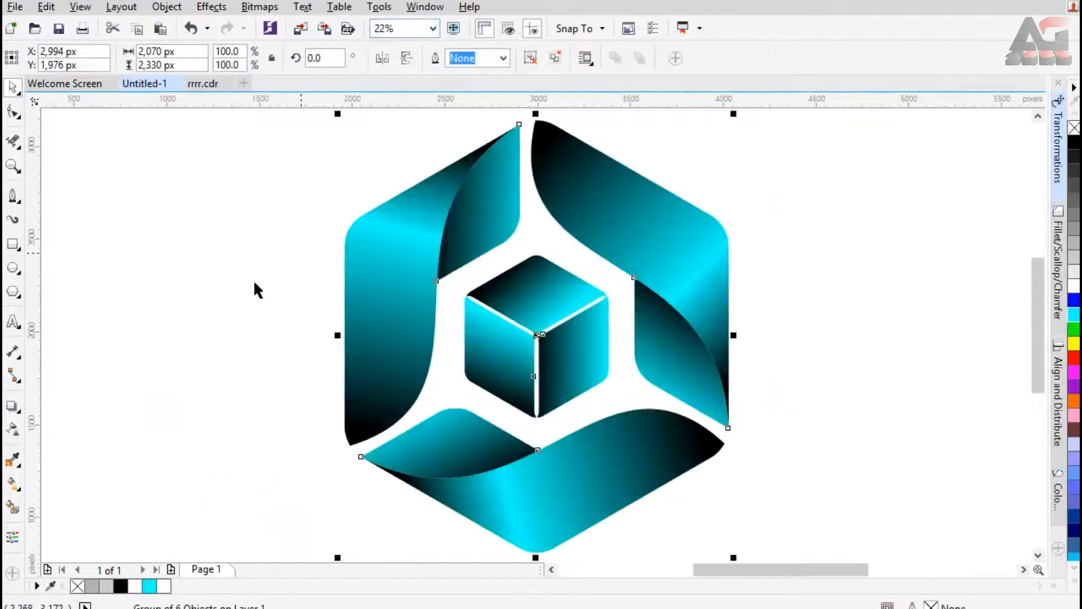
drag(505, 342, 504, 286)
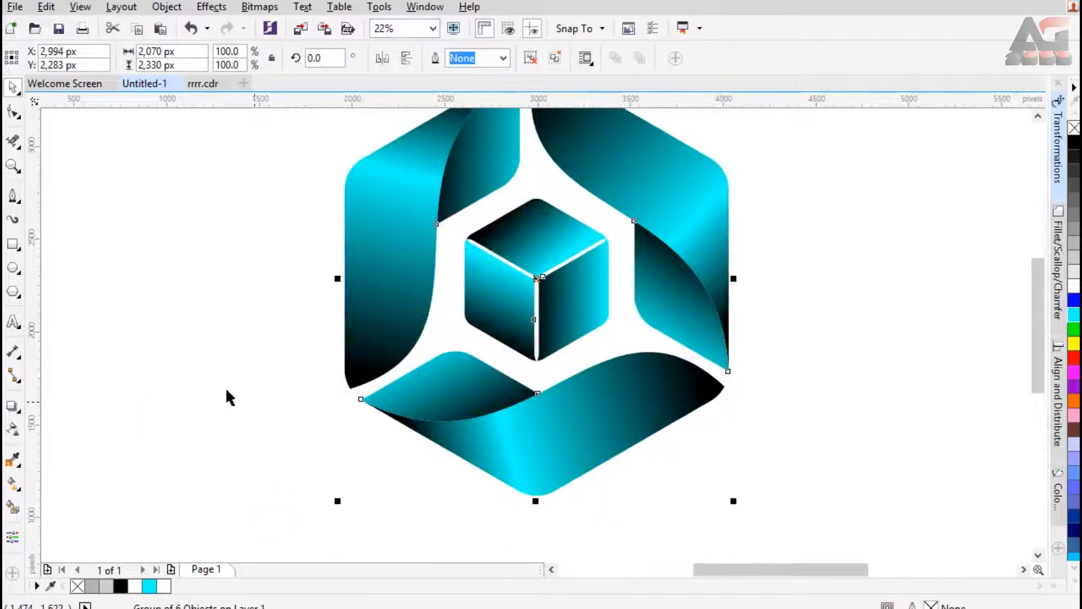
Step: Apply a flat perspective drop shadow at the logo's lower tip, angled about 91°, and break the drop shadow group apart
click(12, 407)
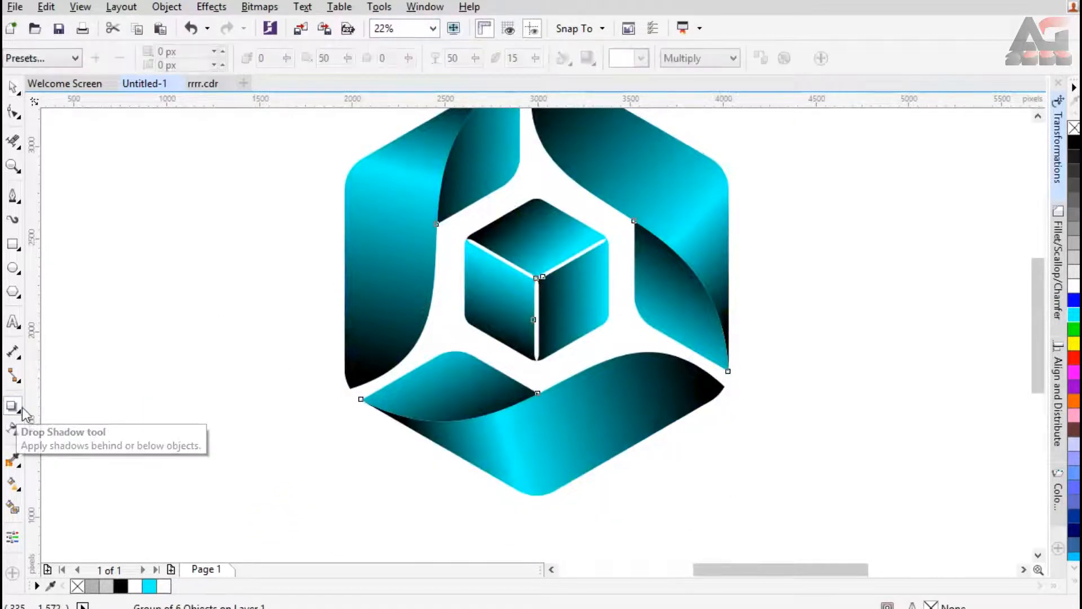
drag(538, 478, 536, 468)
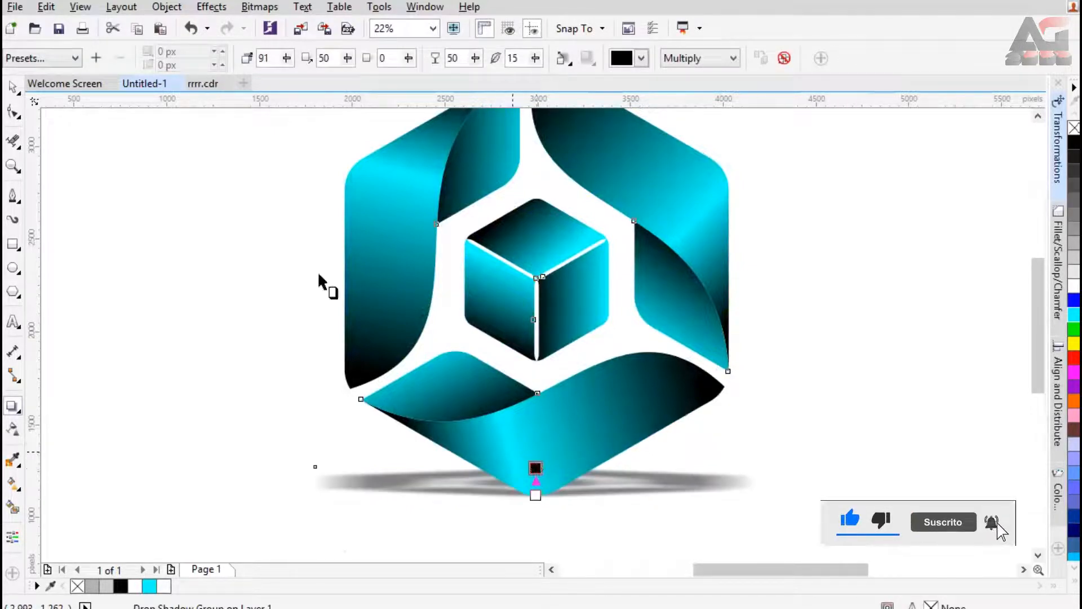
click(9, 88)
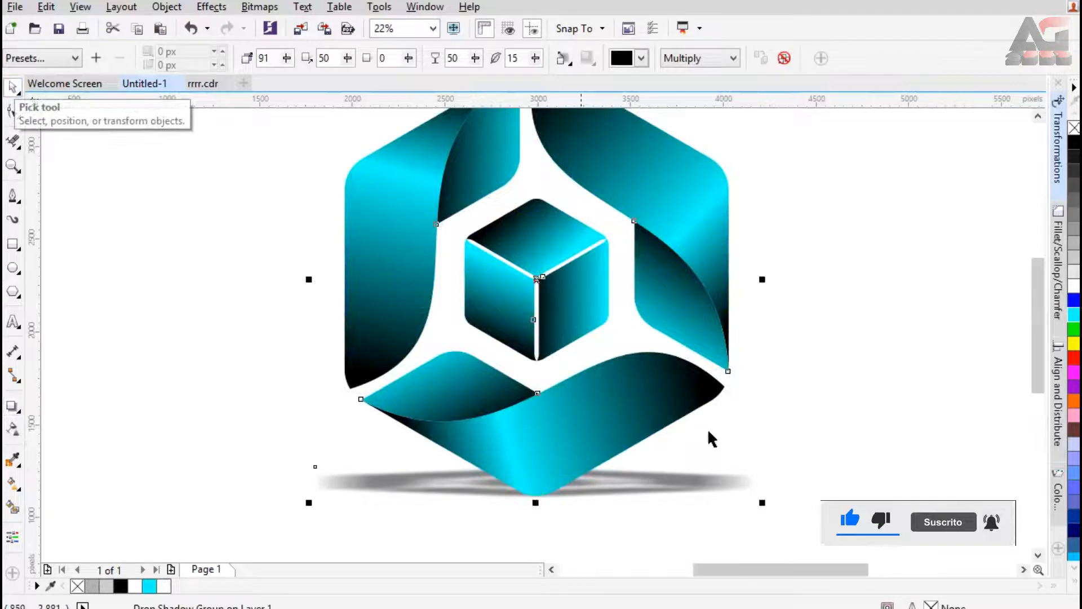
click(686, 485)
right_click(687, 265)
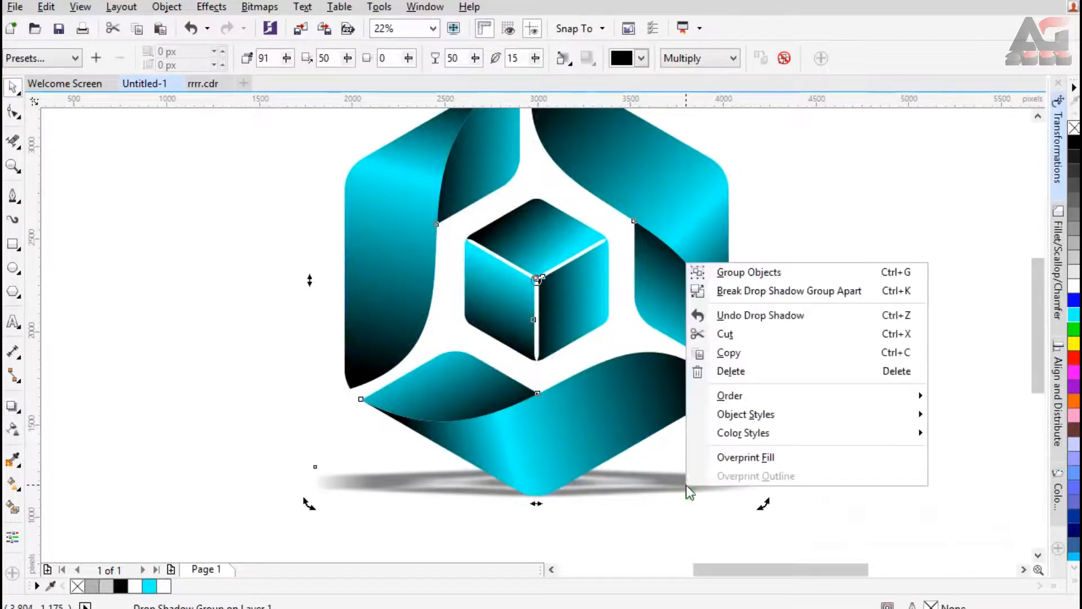
click(742, 289)
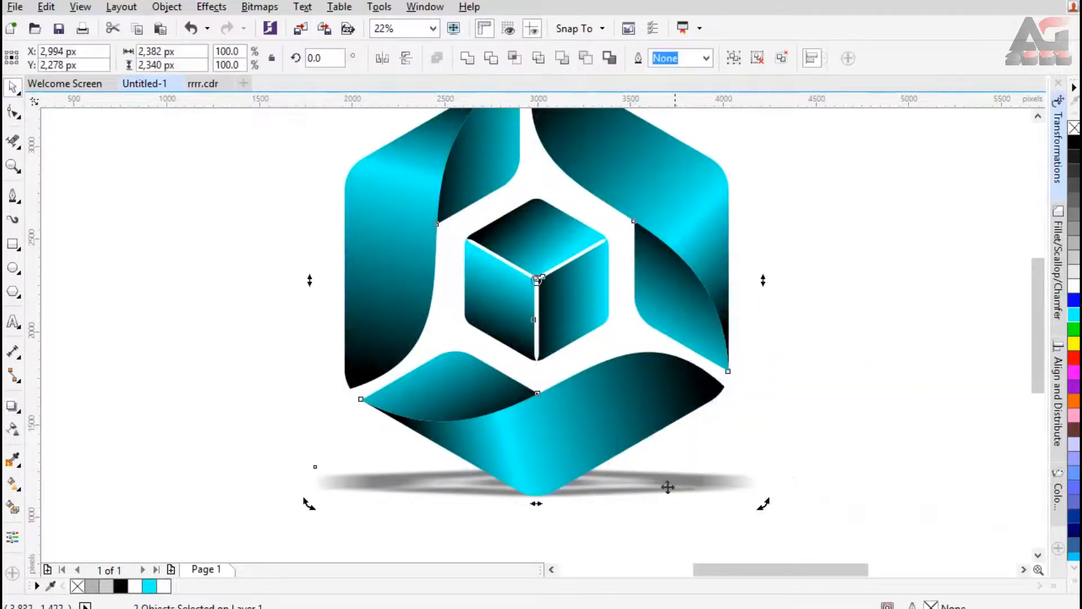
Step: Move the separated shadow straight down to about Y 1,080 px and fit the finished logo in the view
click(841, 451)
click(658, 485)
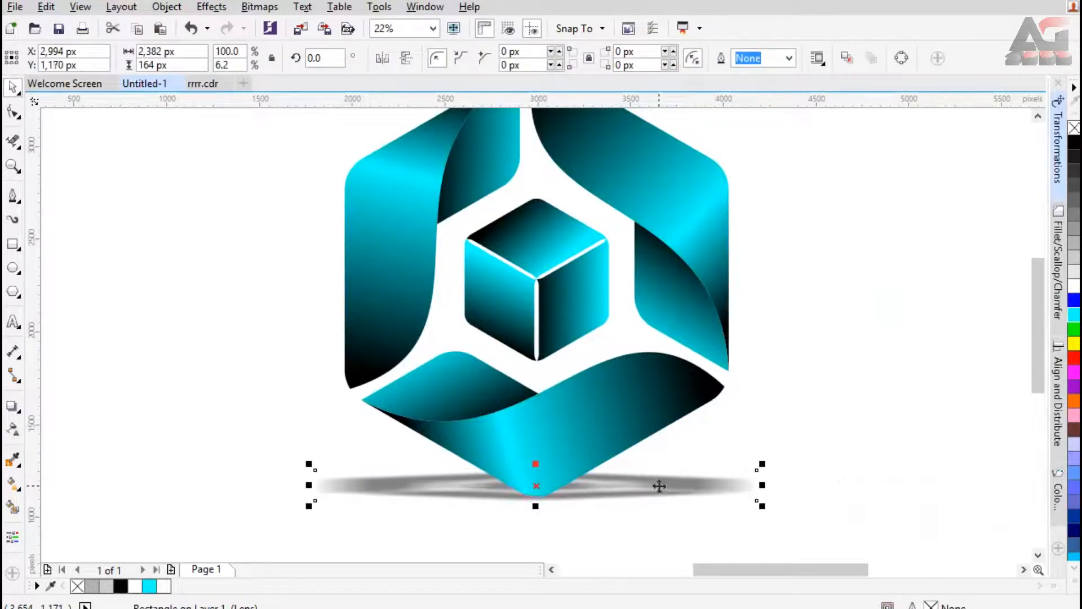
drag(659, 485, 659, 486)
click(433, 28)
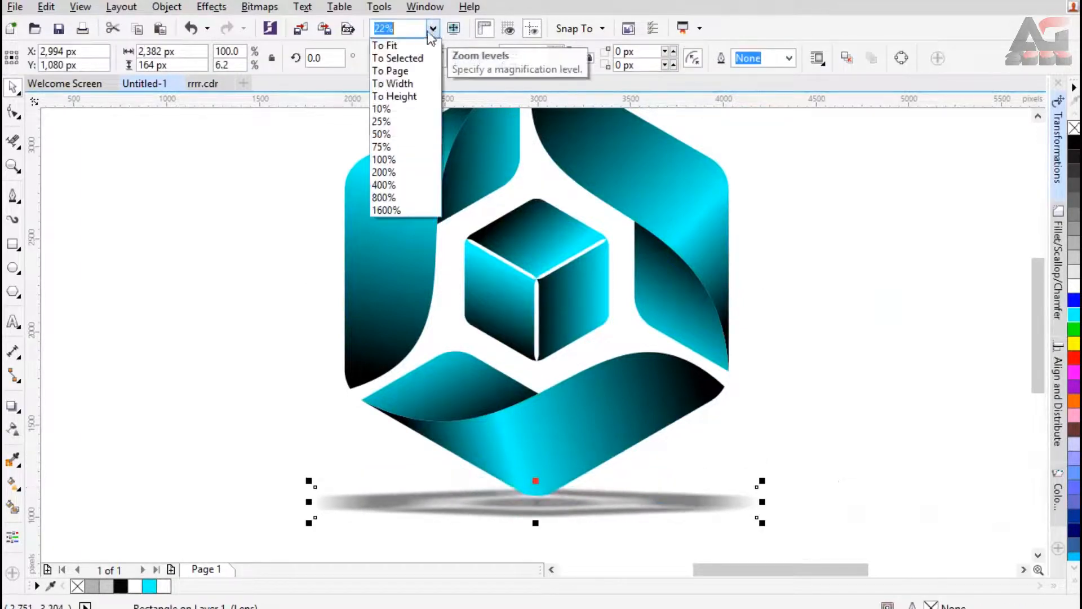
click(411, 42)
click(944, 322)
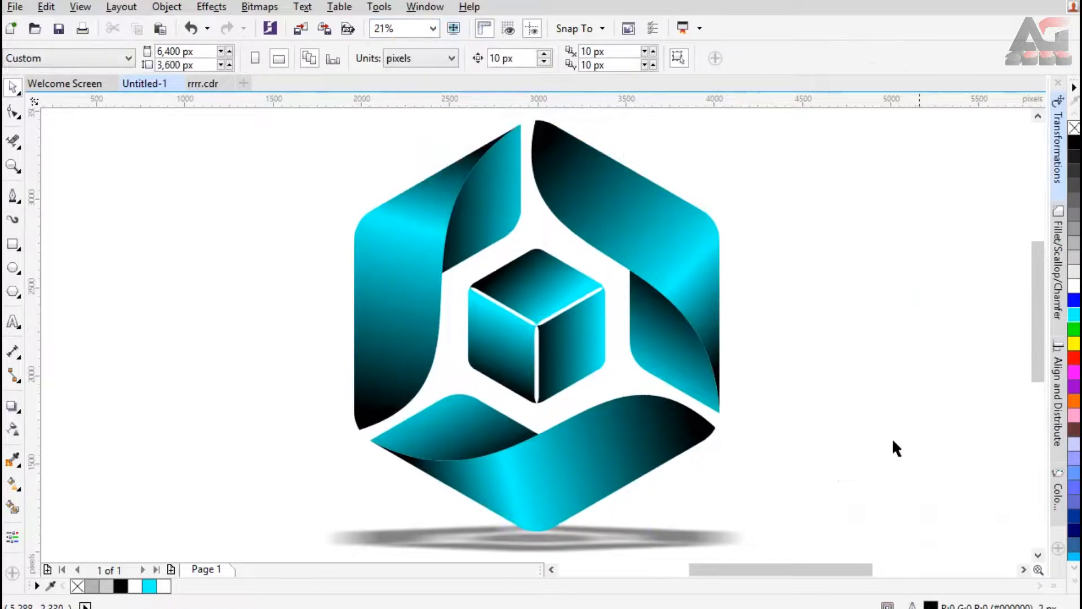